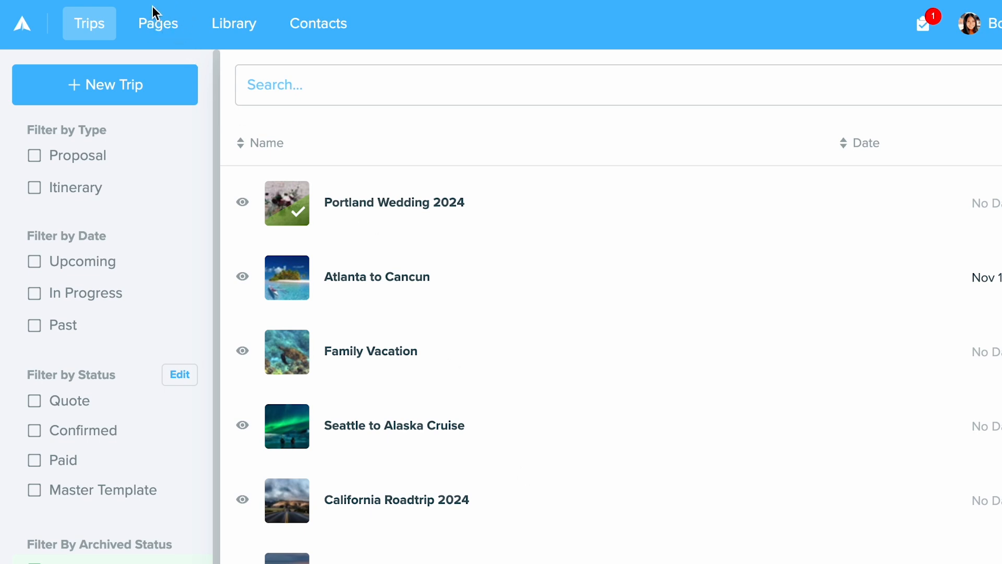
Open the Cancun page from the website's page list and save its page settings
left_click(156, 30)
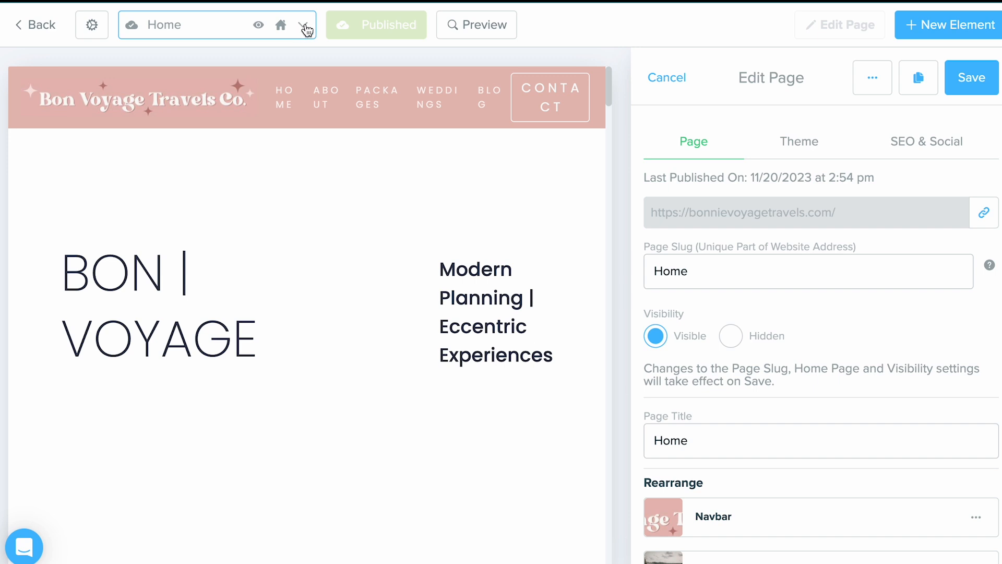
left_click(307, 30)
scroll(301, 146, "down", 1)
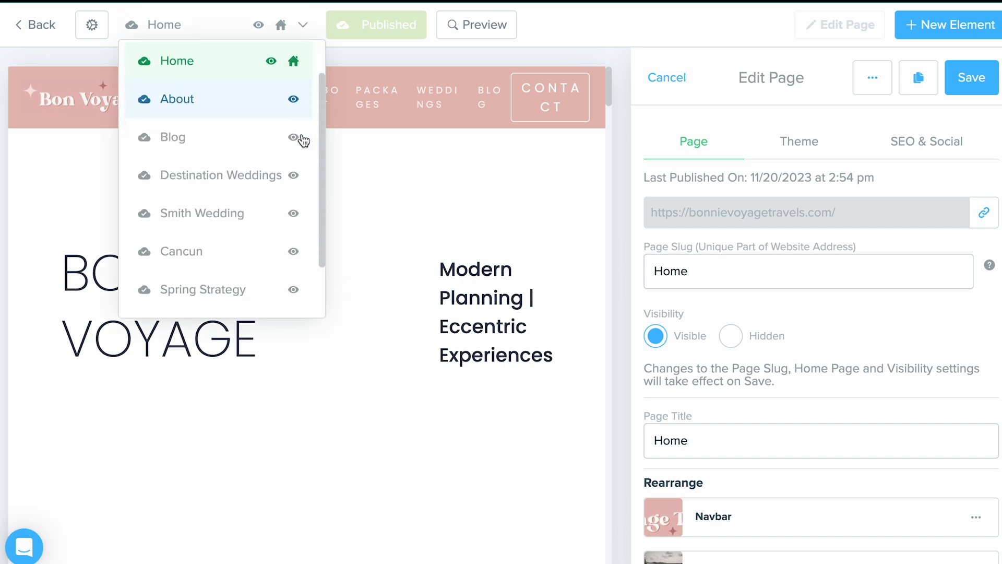
scroll(303, 141, "down", 2)
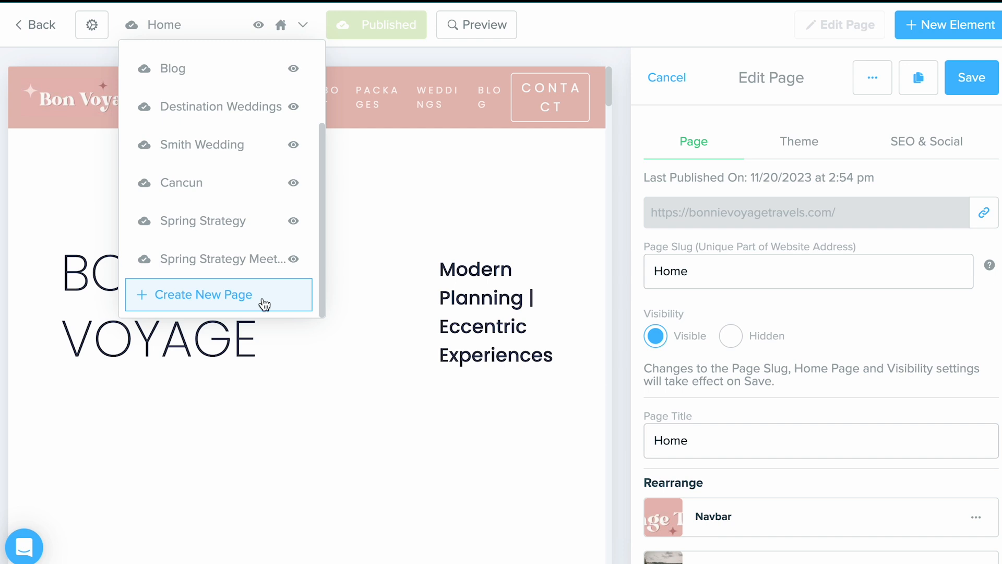
left_click(219, 196)
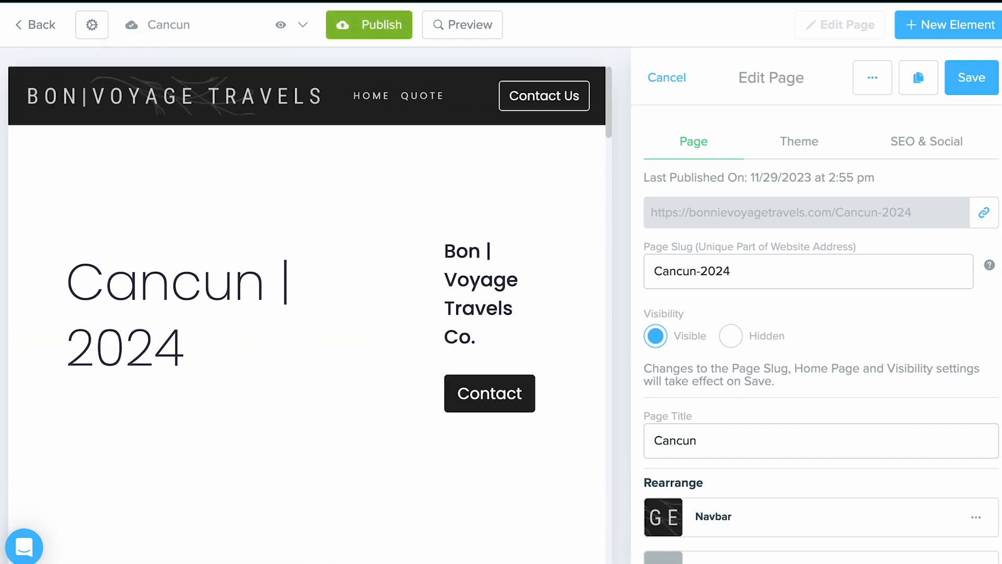
left_click(989, 89)
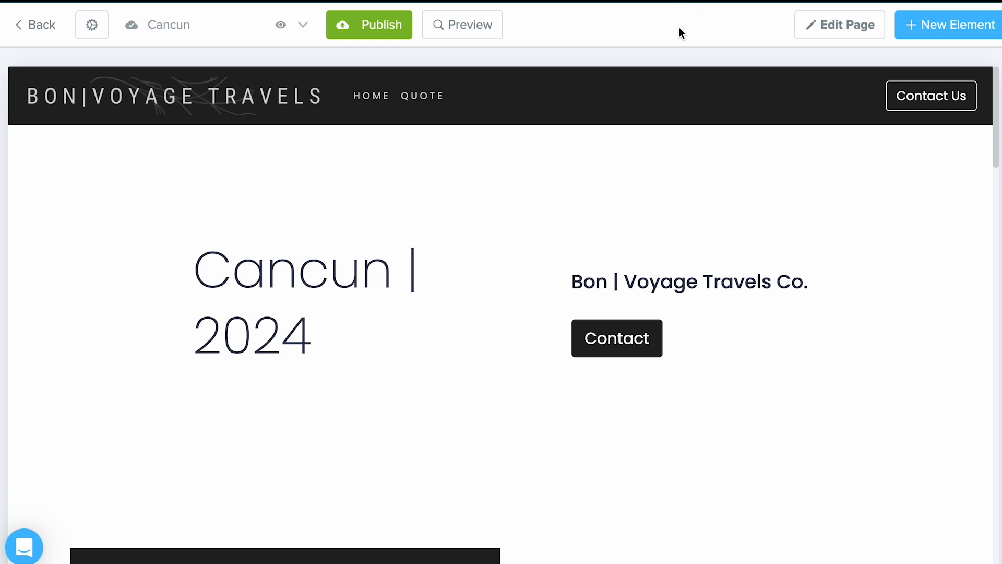
Open the Cancun page's settings and review its website address, page slug and visibility
left_click(829, 32)
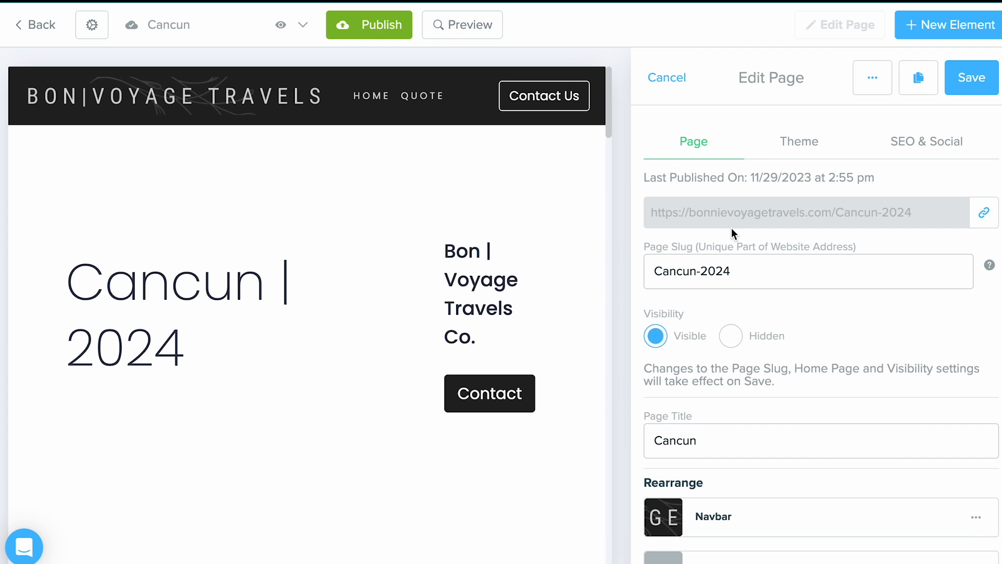
scroll(731, 227, "down", 2)
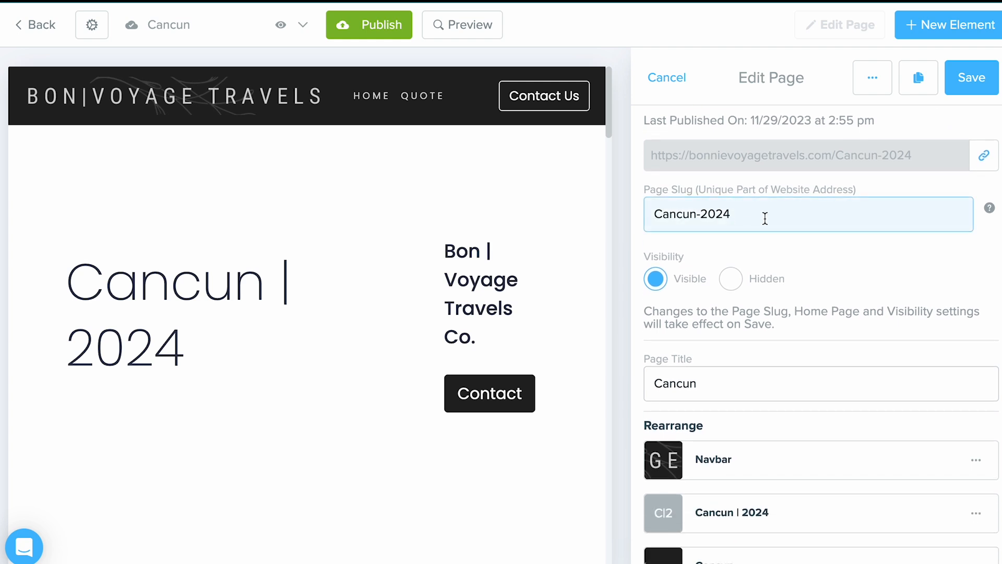
triple_click(731, 228)
left_click(739, 237)
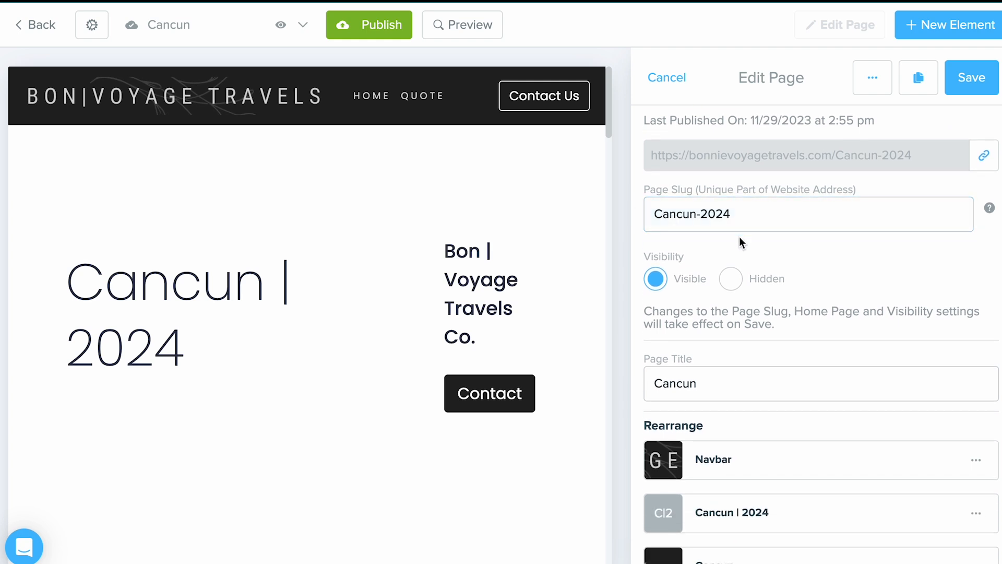
scroll(739, 236, "up", 2)
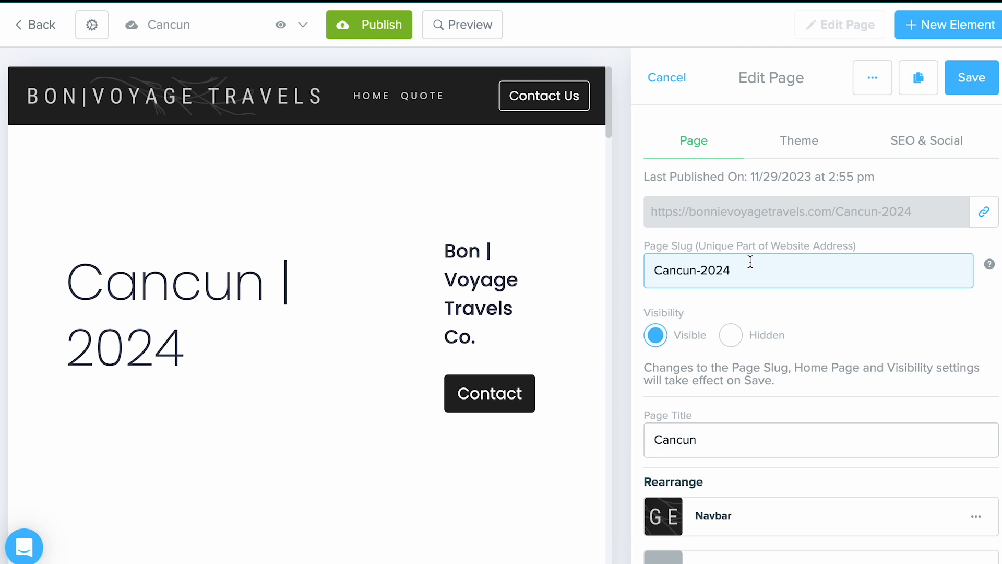
left_click_drag(740, 268, 653, 267)
left_click(651, 266)
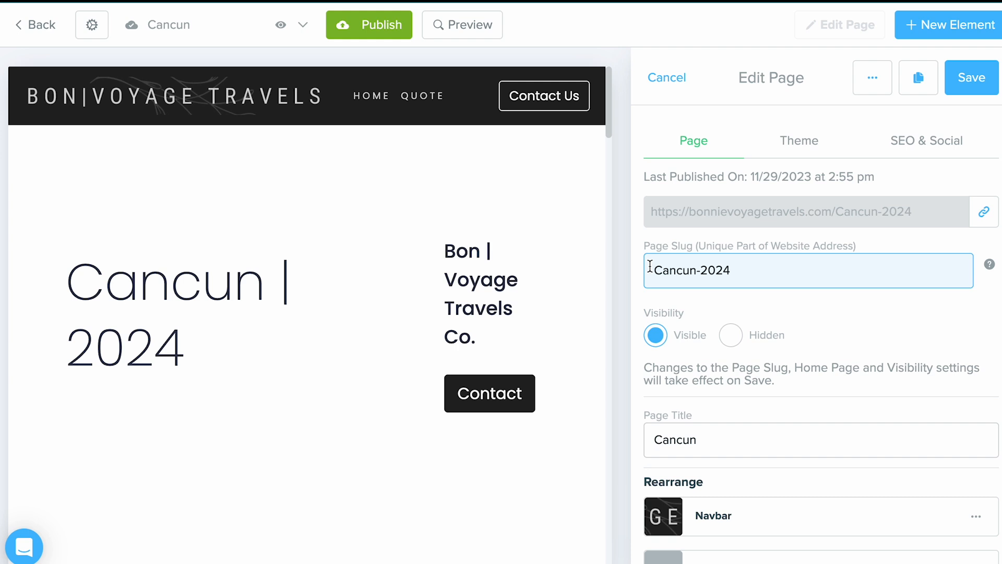
Review the Cancun page's title and the order of its sections in the Rearrange list against the page preview
scroll(735, 298, "down", 2)
left_click(754, 331)
scroll(754, 329, "down", 4)
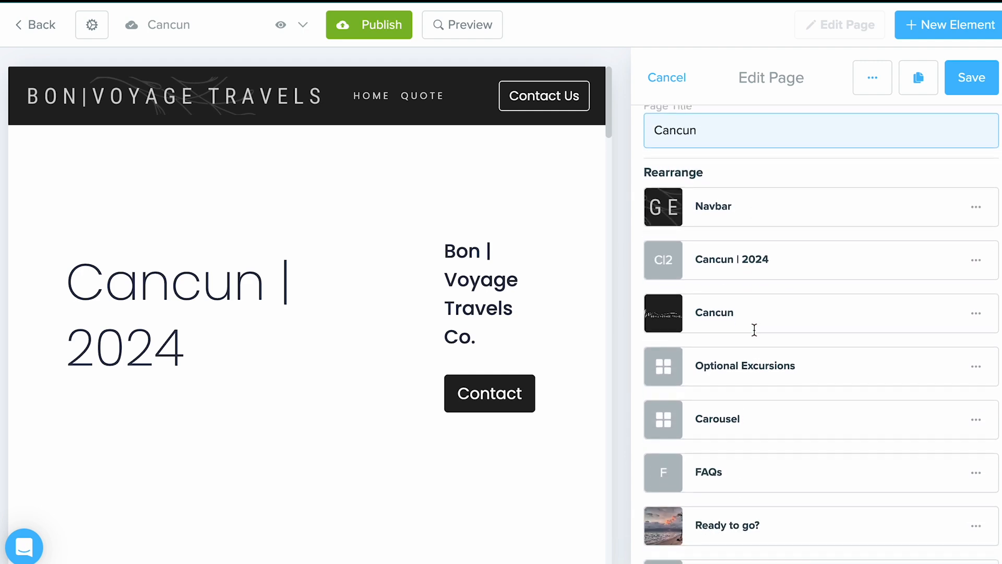
scroll(754, 330, "down", 1)
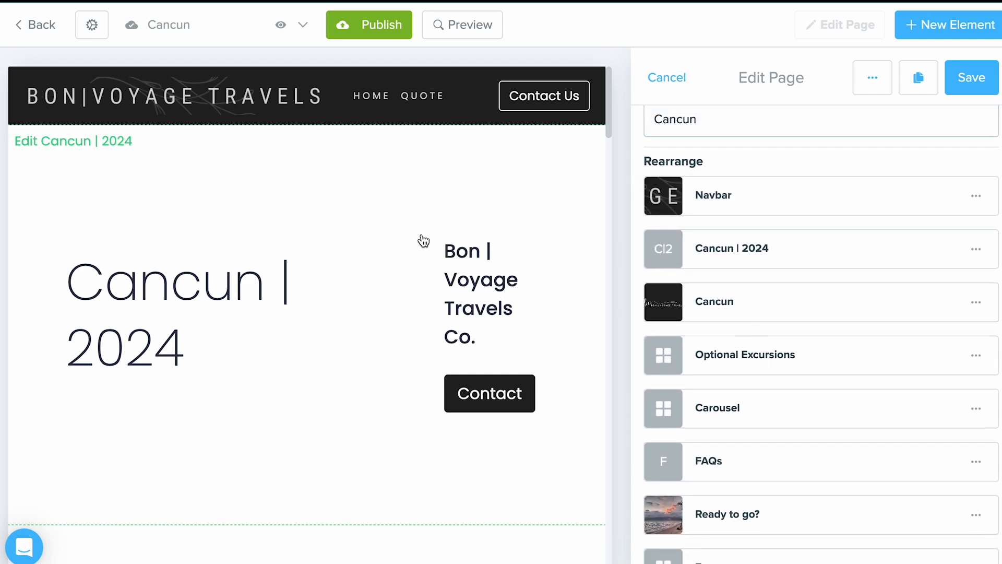
scroll(432, 354, "down", 6)
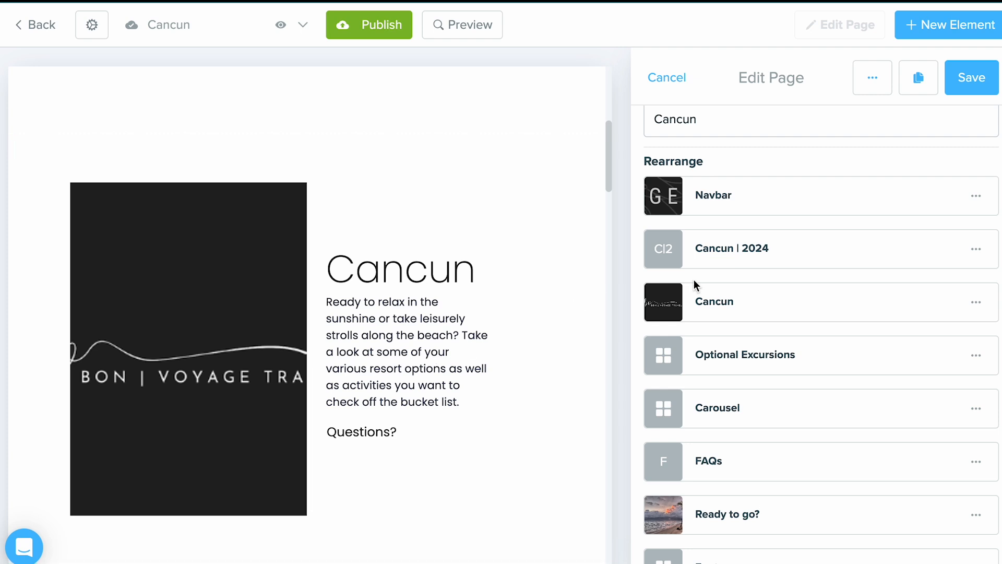
scroll(694, 280, "up", 1)
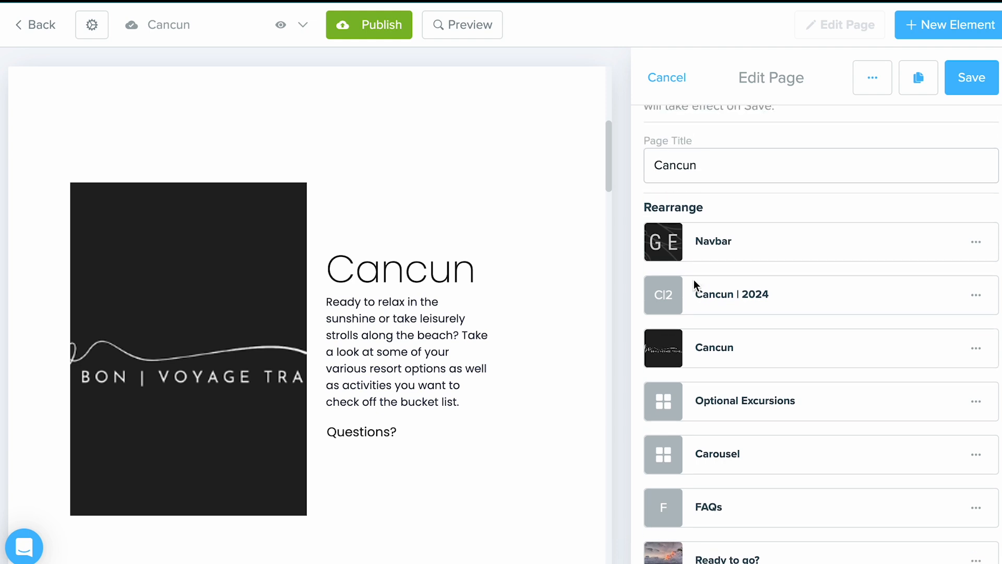
scroll(693, 279, "down", 2)
left_click_drag(736, 226, 740, 256)
scroll(843, 182, "up", 5)
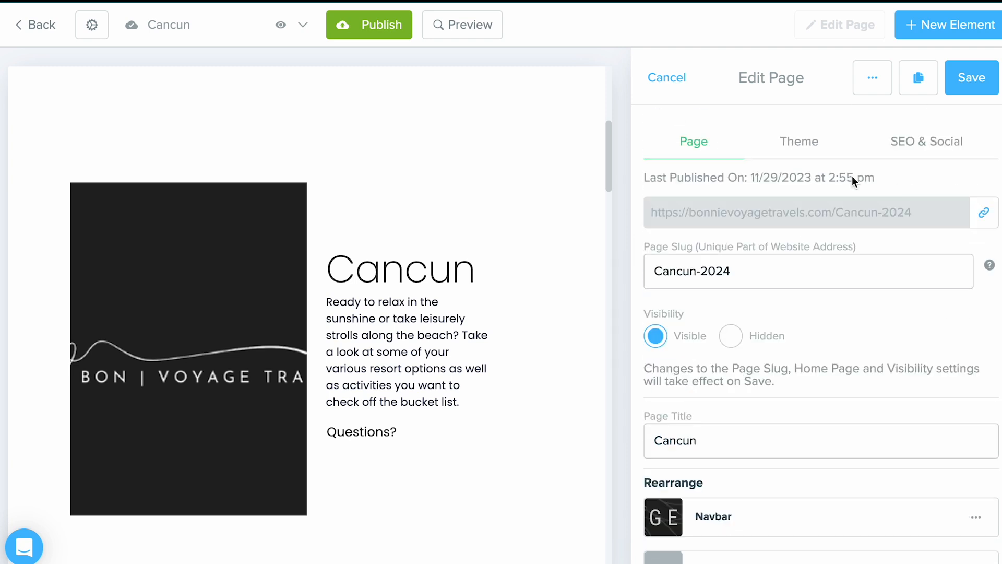
Try the Azure and Stellar themes on the Cancun page
left_click(819, 154)
scroll(791, 296, "down", 2)
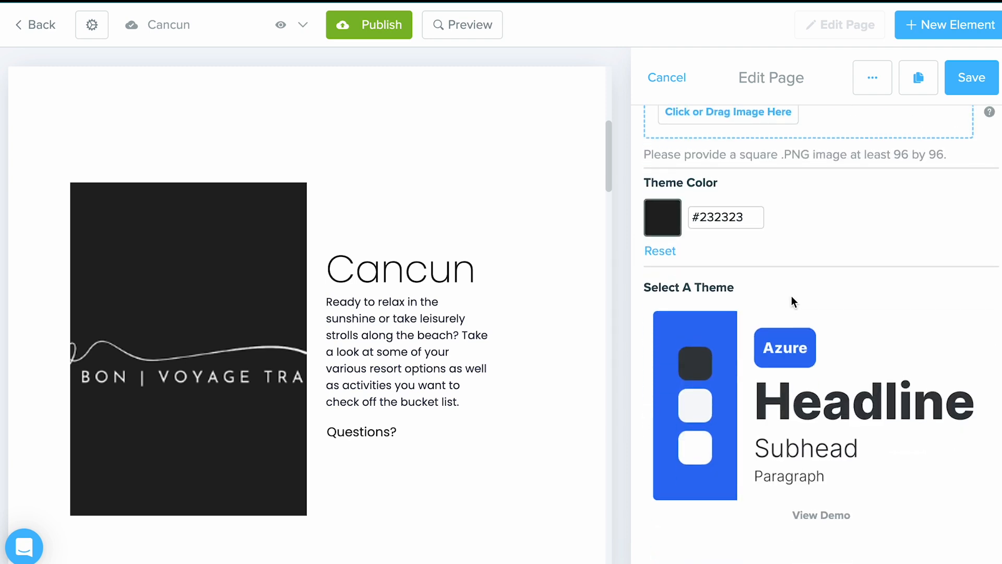
scroll(794, 286, "down", 3)
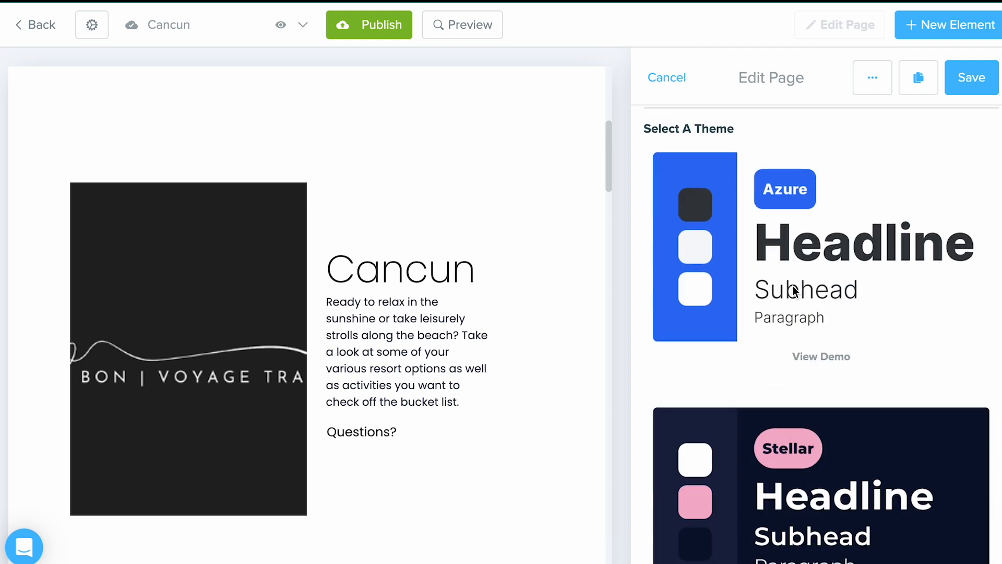
left_click(828, 260)
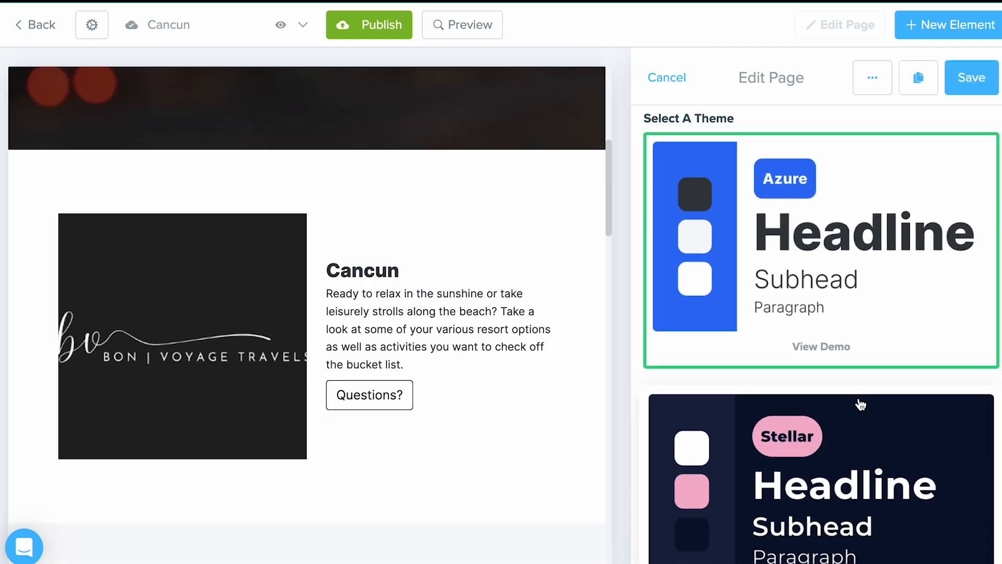
scroll(860, 405, "down", 3)
left_click(860, 404)
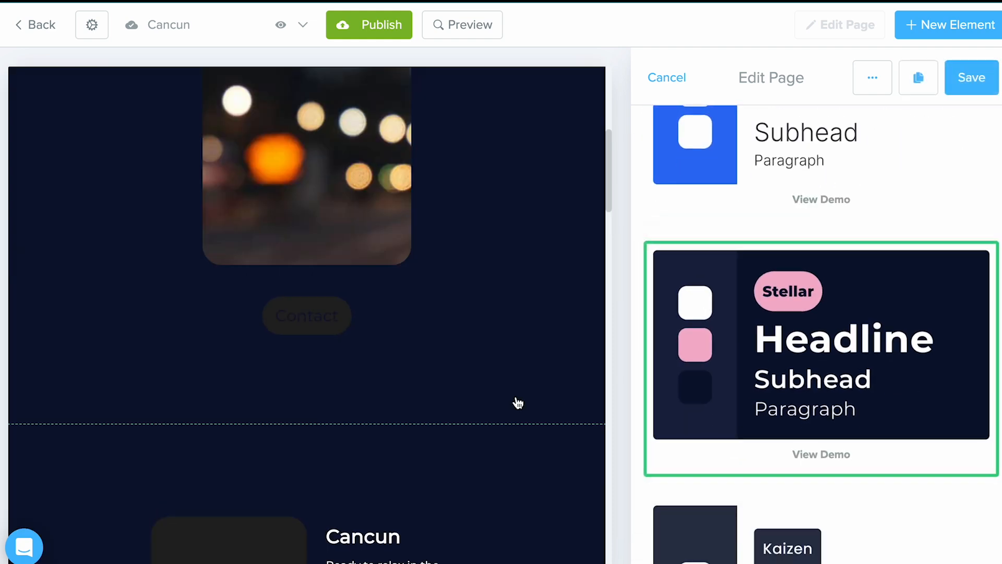
Compare the Kaizen and Santorini themes on the Cancun page, ending with Kaizen applied
scroll(517, 403, "down", 3)
scroll(856, 417, "down", 2)
left_click(868, 445)
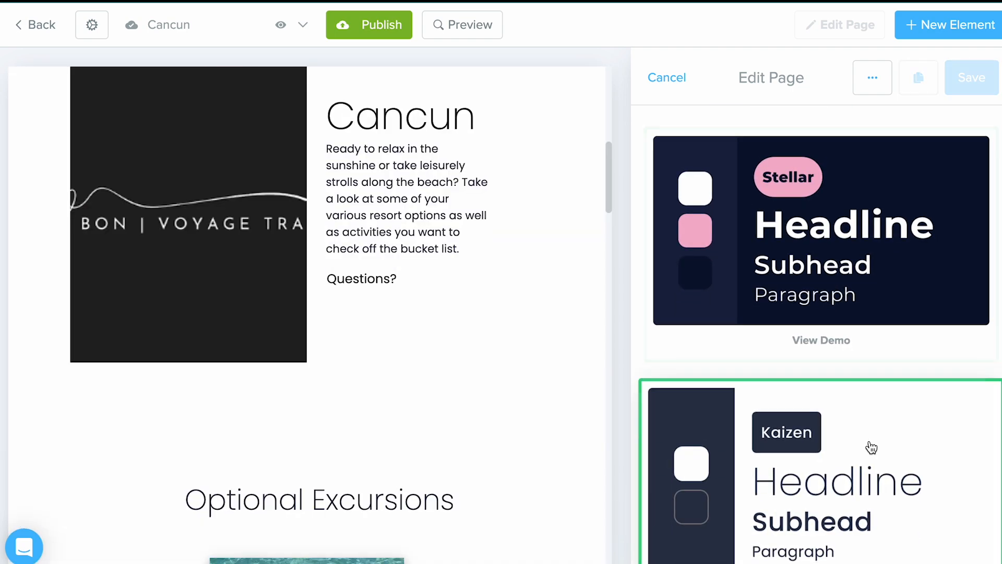
scroll(870, 445, "down", 6)
left_click(871, 446)
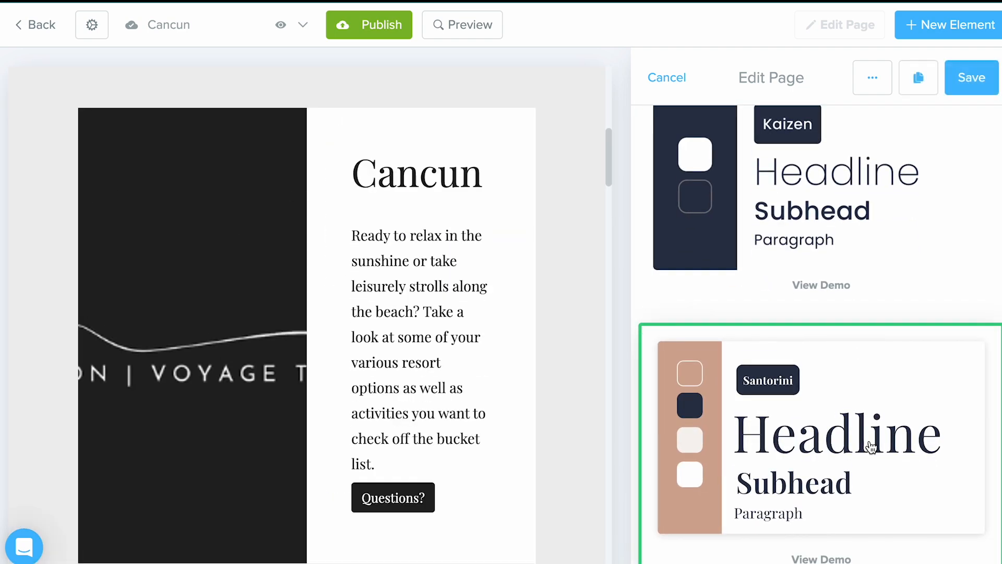
scroll(868, 445, "up", 4)
left_click(883, 420)
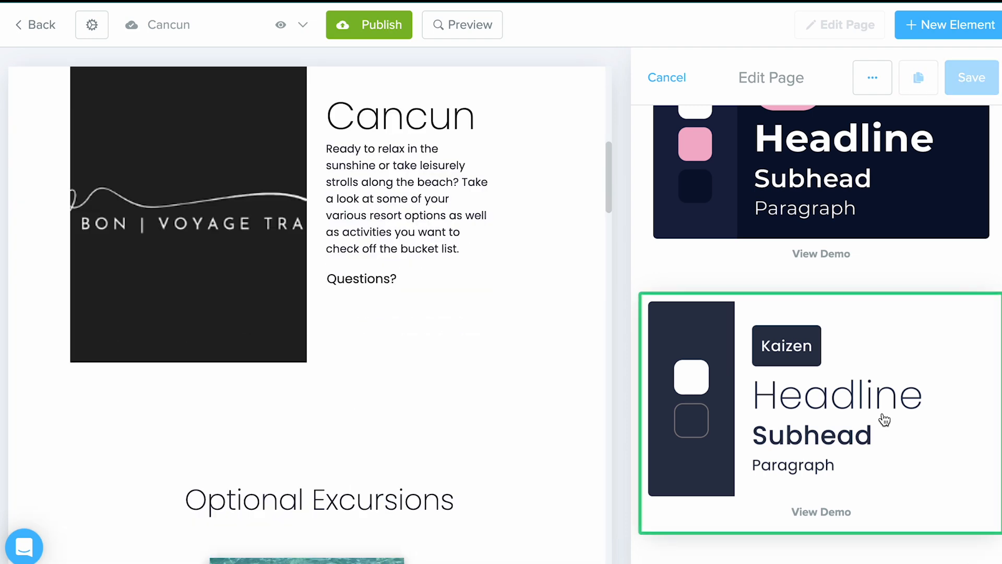
Review the page's SEO & Social settings and save the page settings
scroll(884, 419, "up", 5)
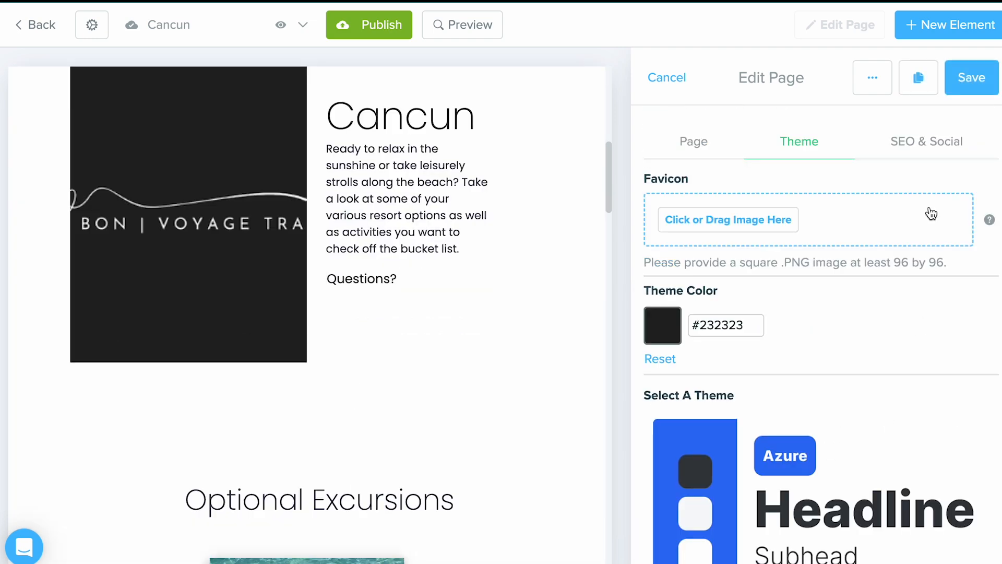
left_click(927, 158)
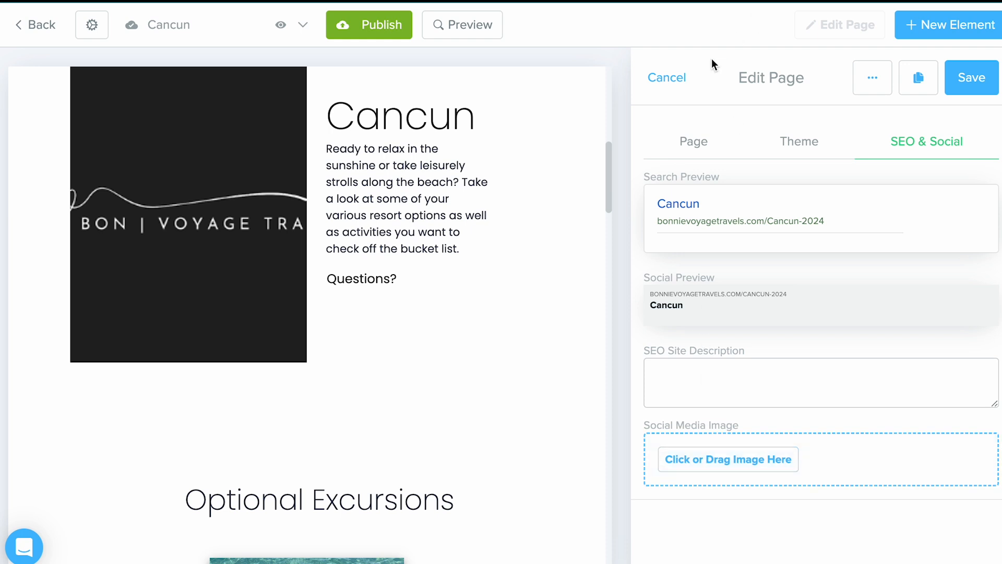
left_click(967, 77)
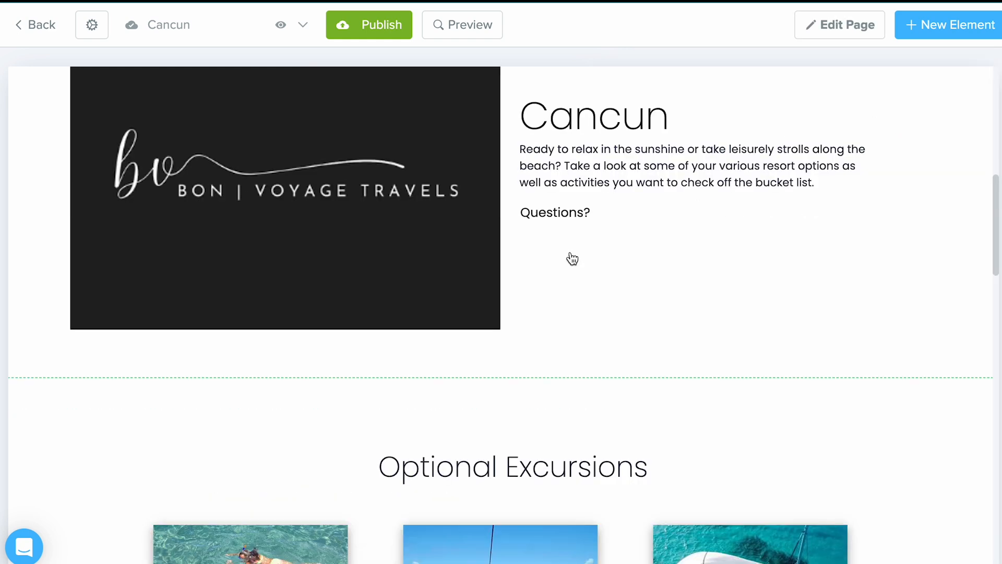
Open the Aside element with the Cancun heading for editing and save it
scroll(572, 259, "up", 8)
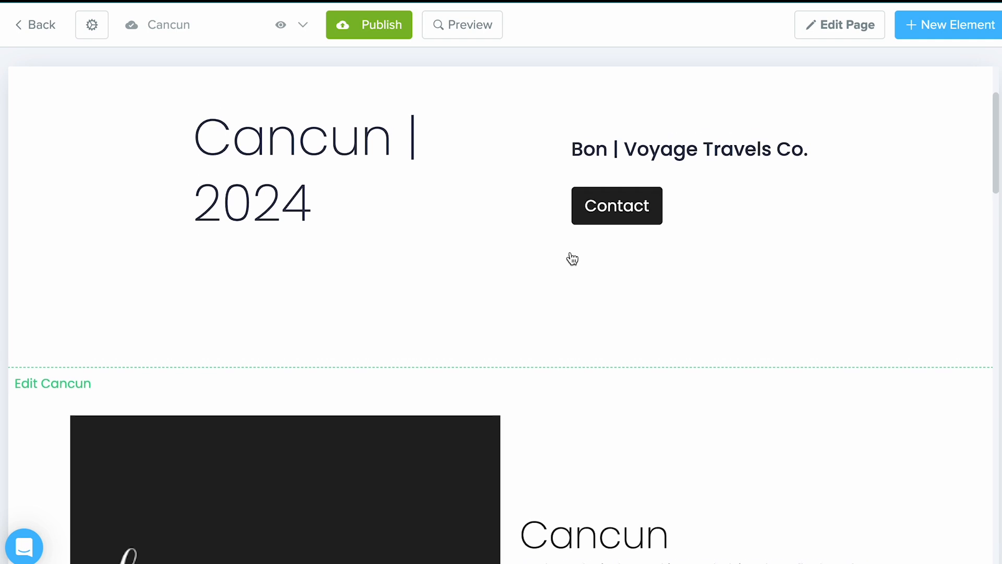
scroll(572, 259, "up", 2)
scroll(572, 259, "down", 8)
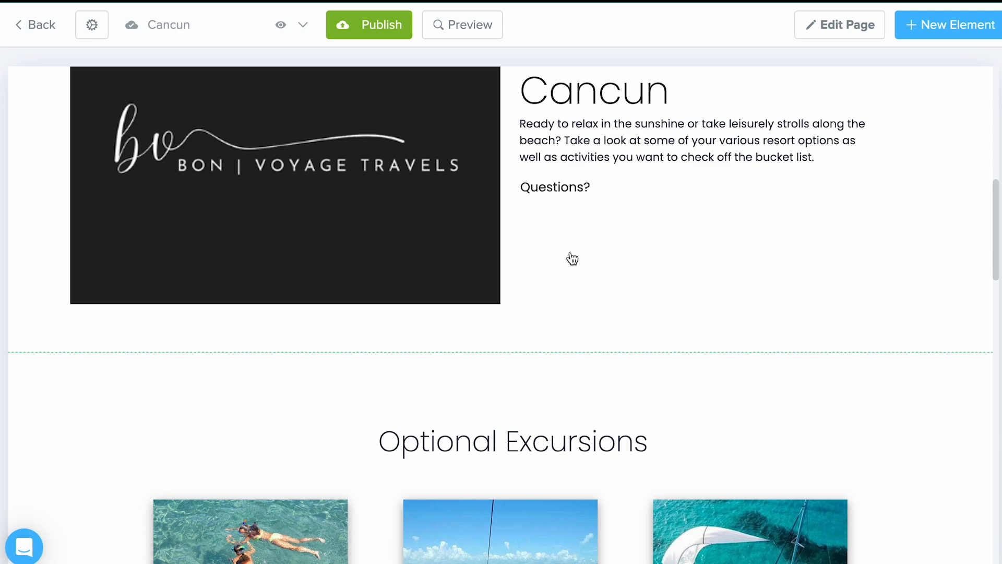
left_click(572, 259)
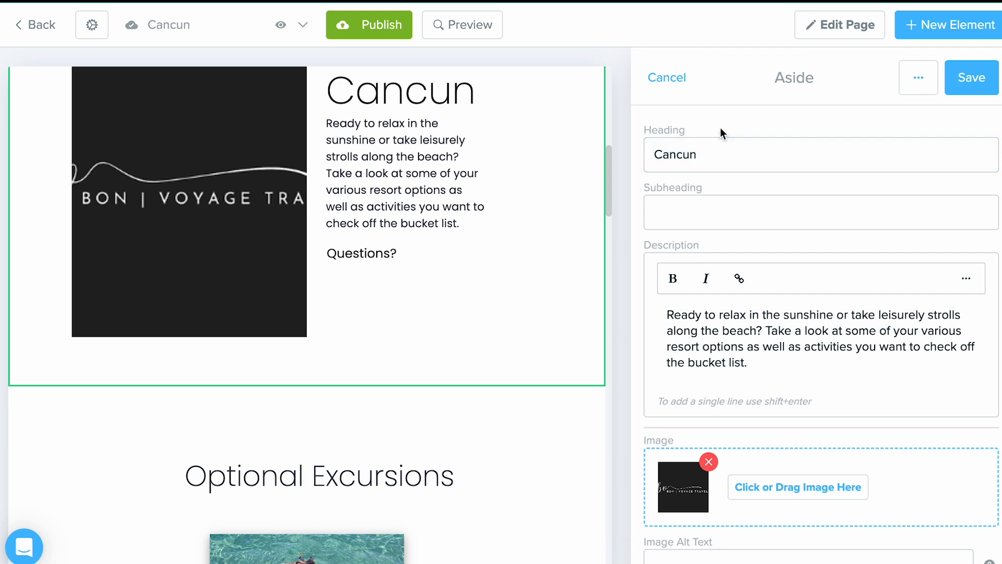
left_click(988, 92)
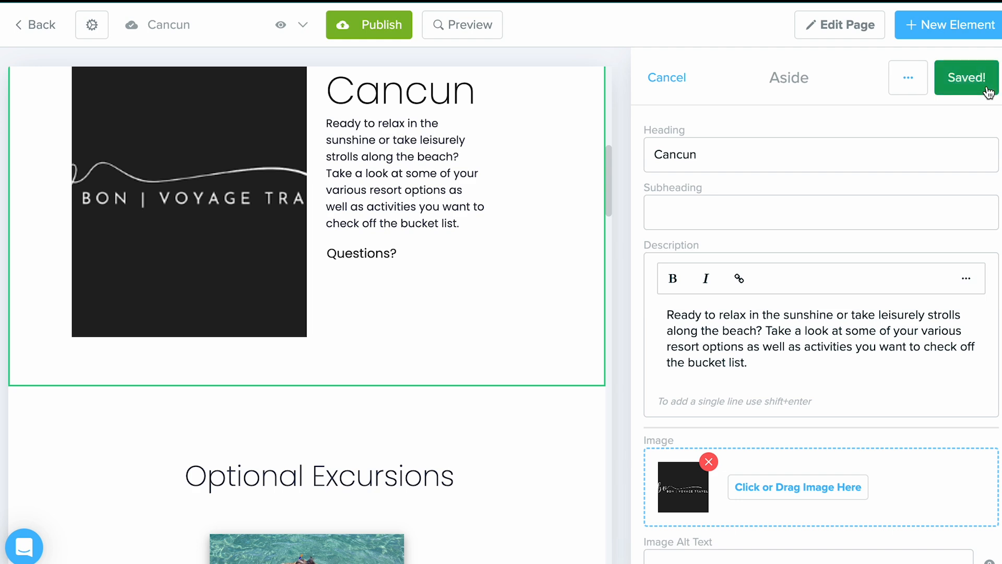
Add a Large Card Gallery element to the page between the Cancun section and Optional Excursions
scroll(621, 269, "down", 2)
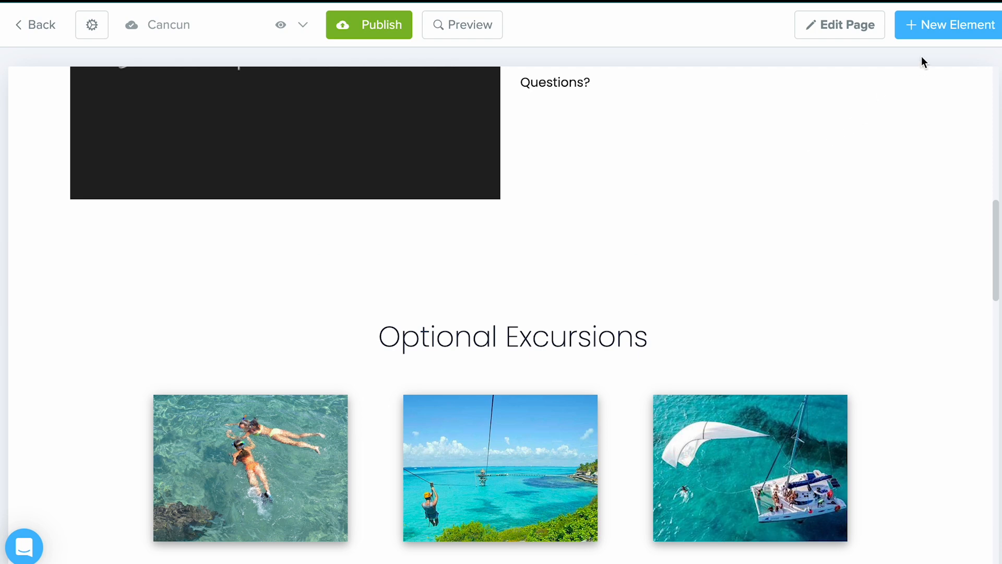
left_click(959, 29)
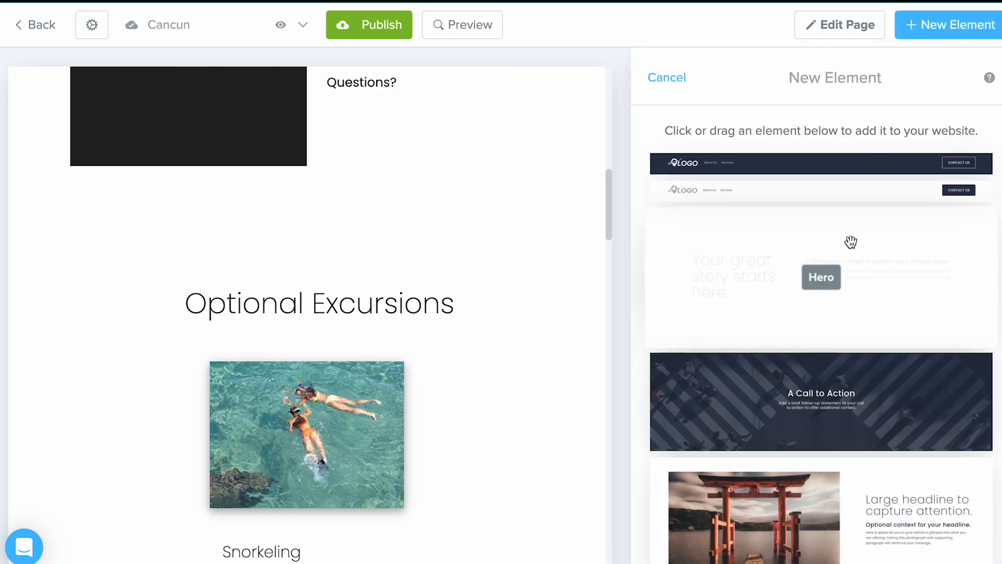
scroll(851, 241, "down", 10)
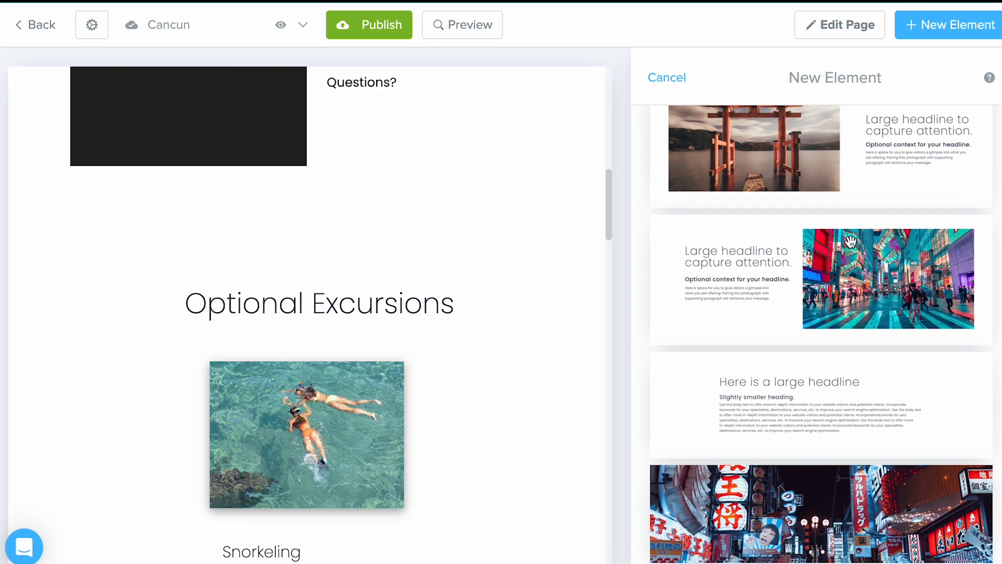
scroll(852, 245, "down", 2)
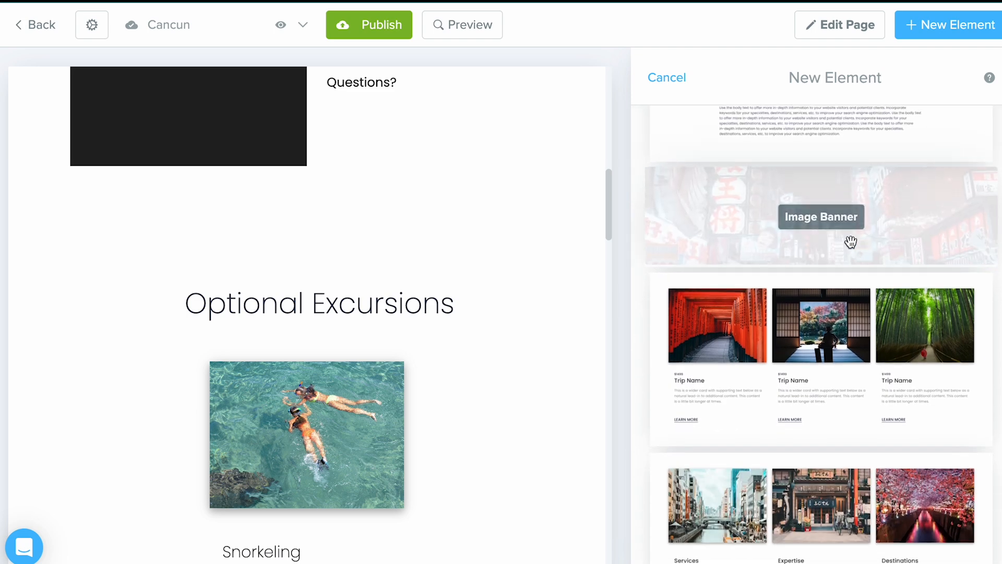
scroll(850, 241, "down", 3)
left_click_drag(850, 233, 312, 269)
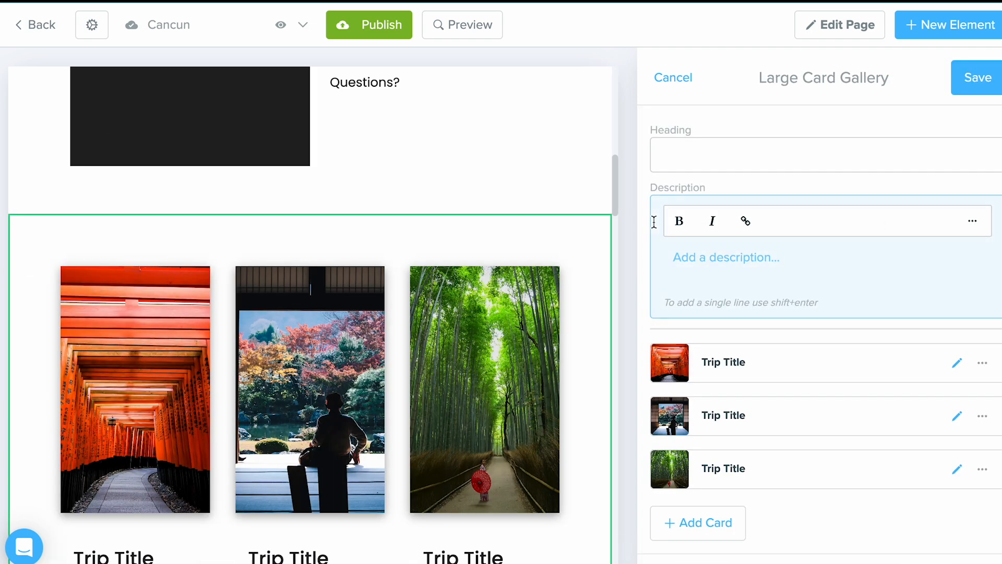
scroll(472, 264, "down", 2)
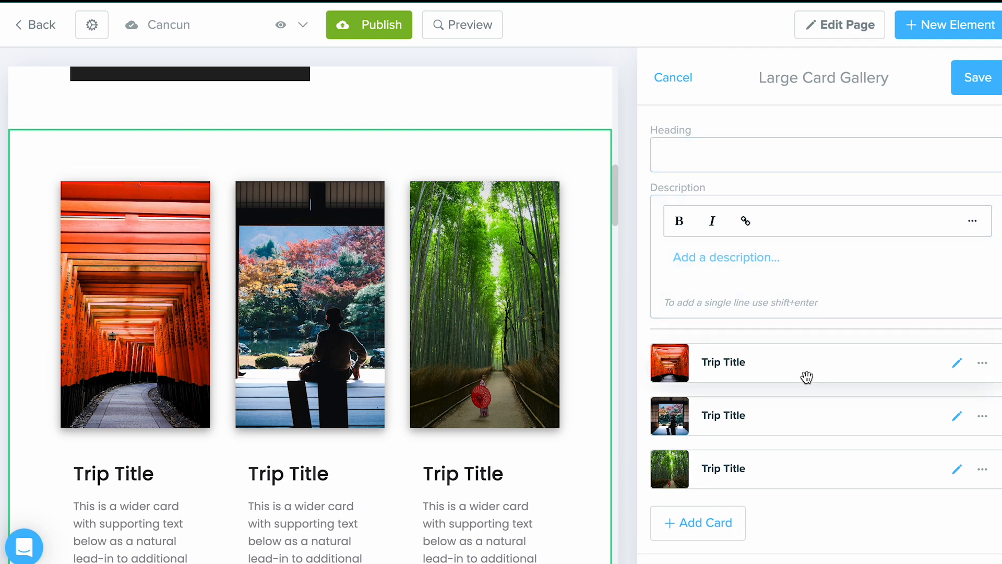
Set the Large Card Gallery's heading to "Cancun 2024"
left_click(740, 159)
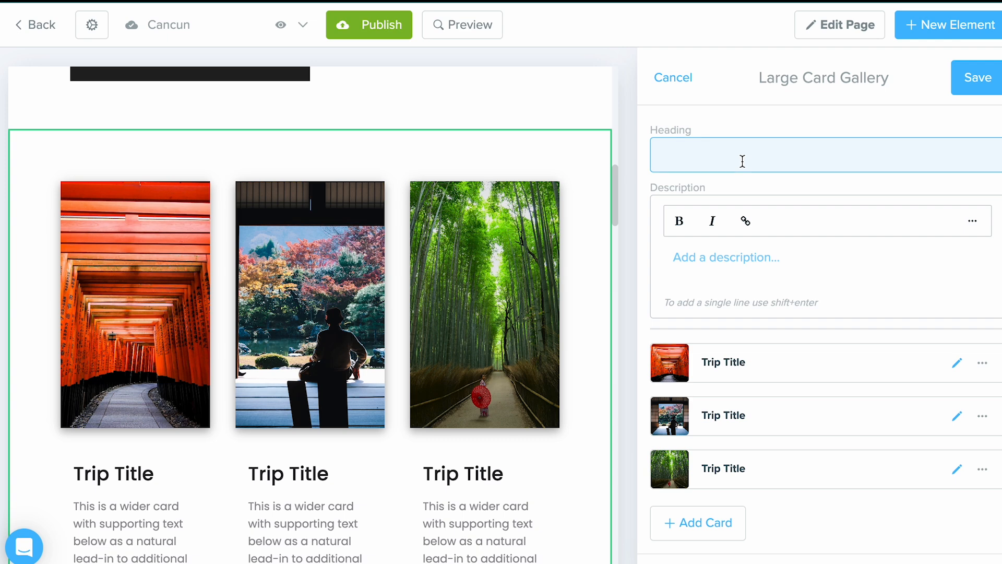
type("Cancun 2024")
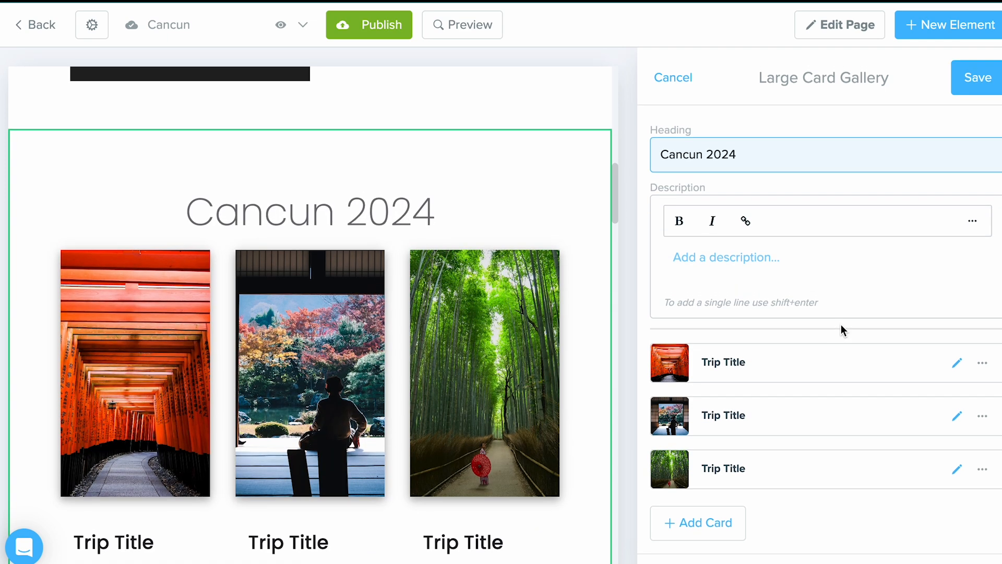
scroll(468, 354, "down", 1)
scroll(467, 353, "down", 1)
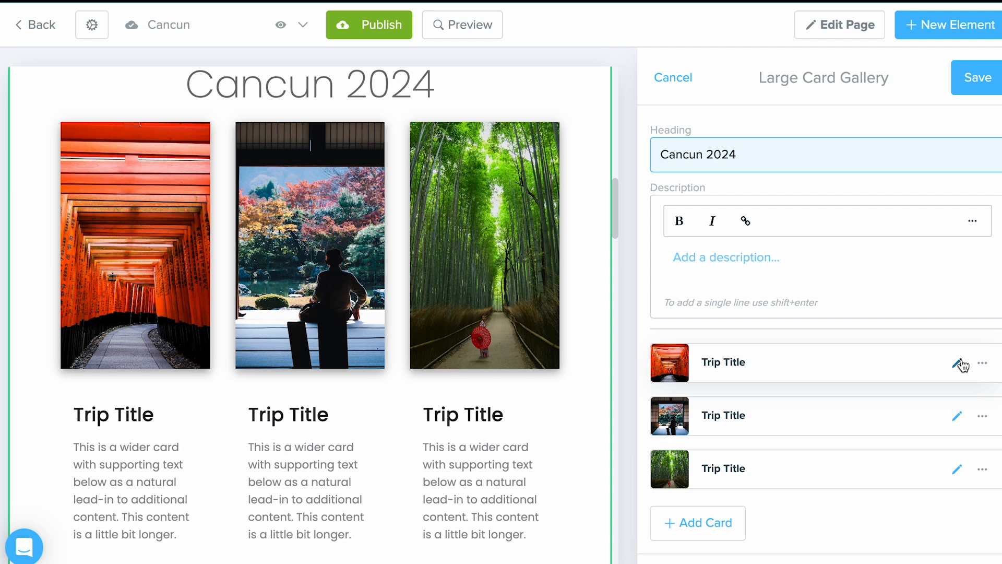
Autofill the gallery's first card by searching Travefy trips for "all inclusive" and importing the first "All-Inclusive Beach Vacation" trip
left_click(735, 228)
scroll(734, 227, "down", 1)
left_click(725, 122)
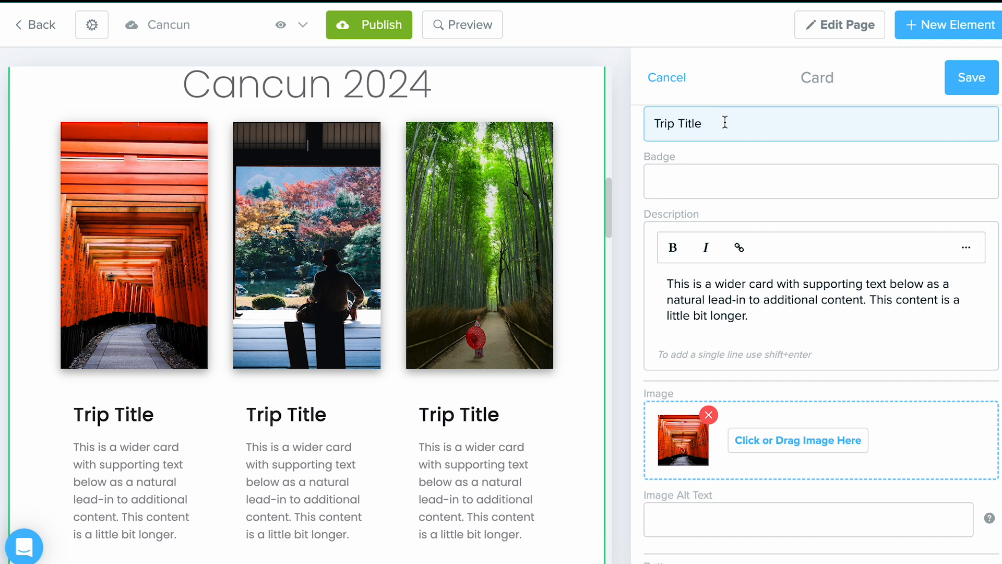
scroll(723, 123, "up", 1)
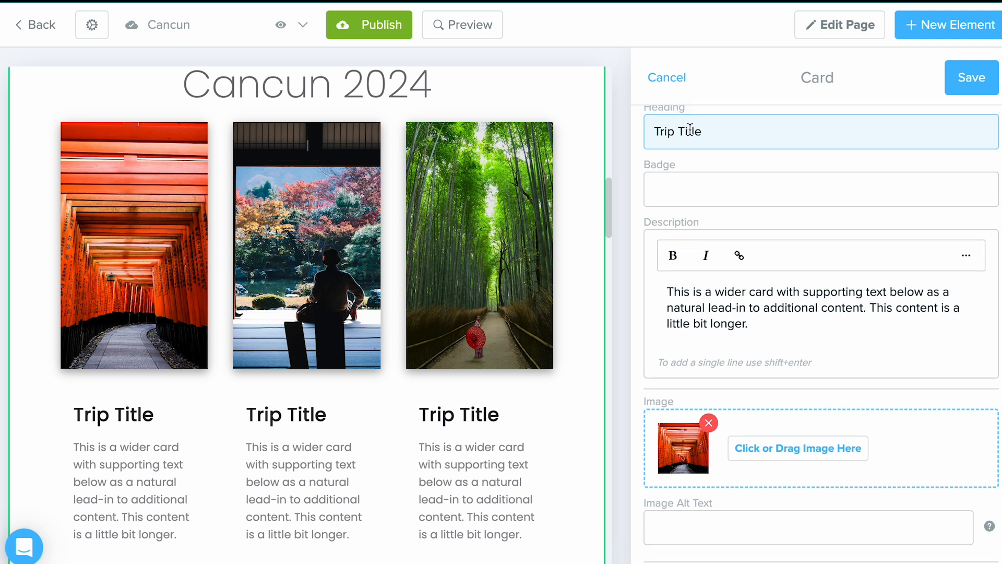
scroll(712, 365, "down", 3)
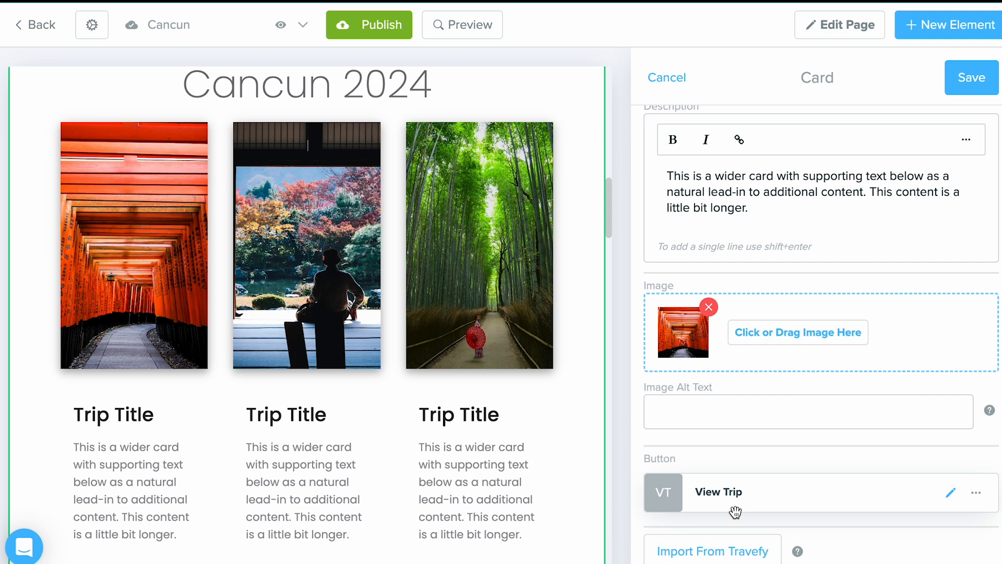
left_click(730, 553)
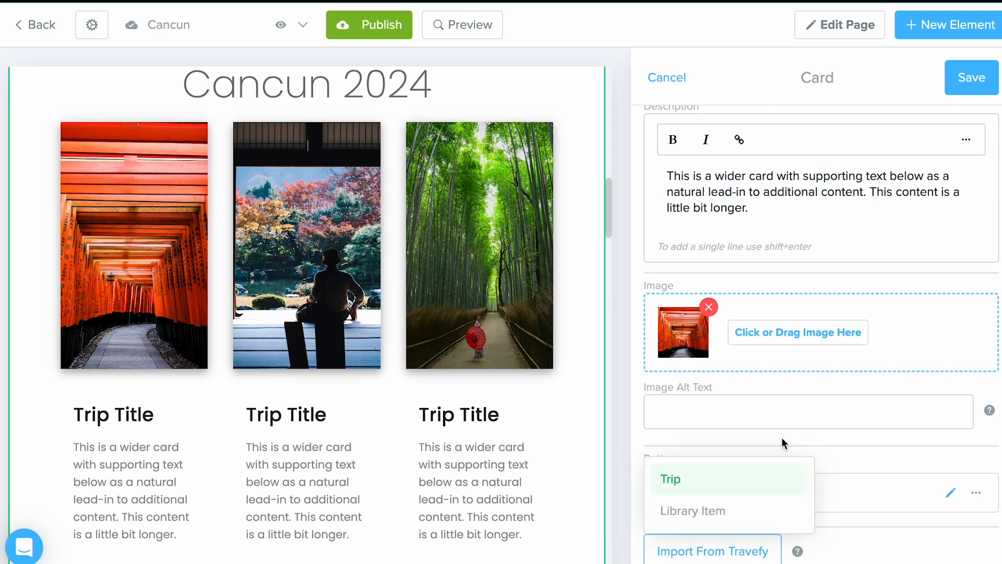
left_click(741, 490)
scroll(741, 489, "down", 5)
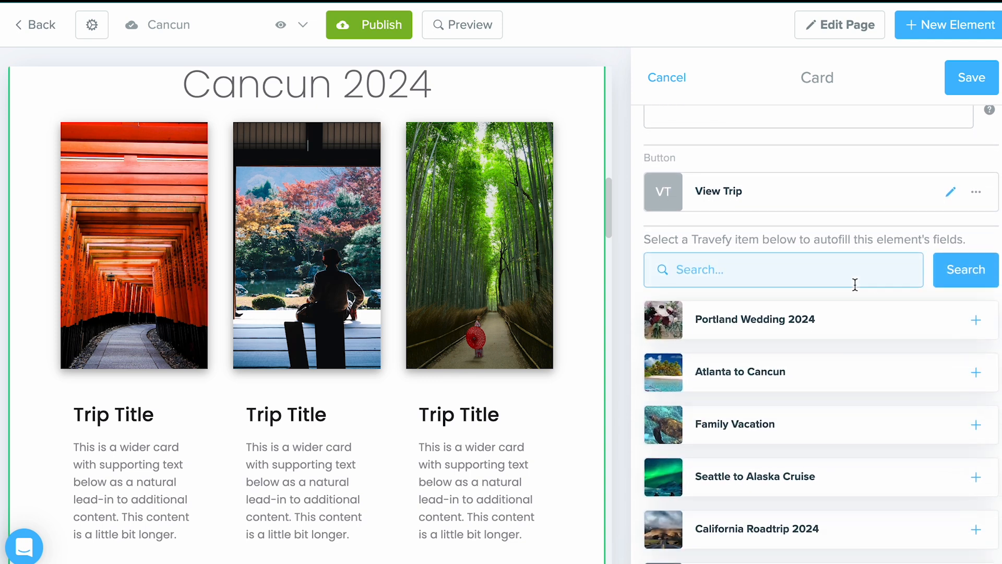
left_click(833, 274)
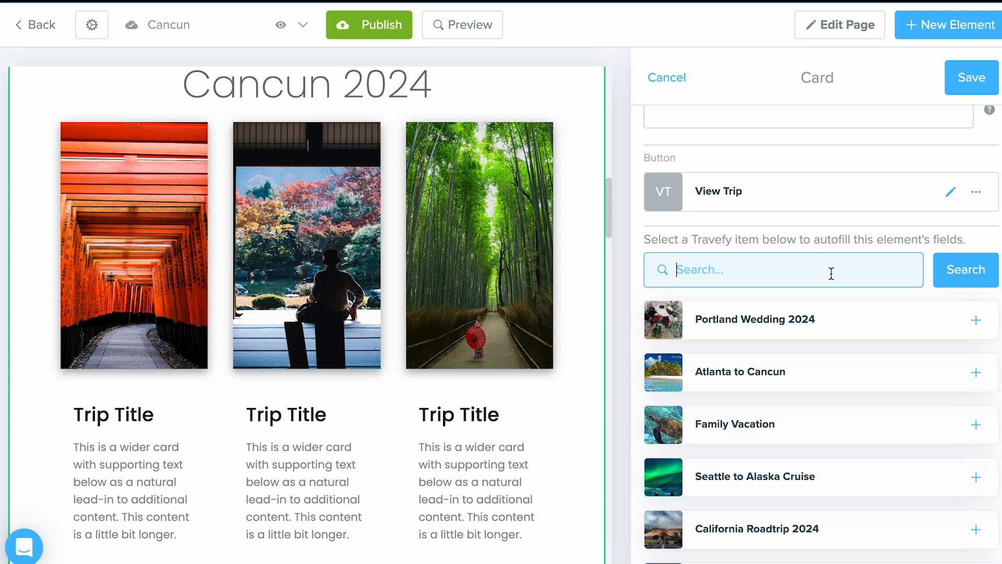
type("all inclusive")
left_click(958, 275)
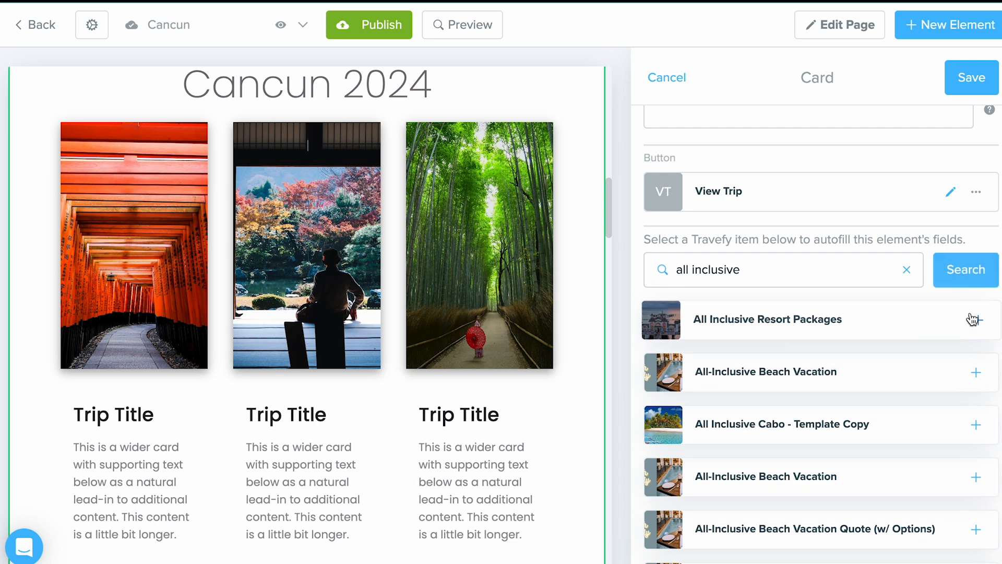
left_click(843, 387)
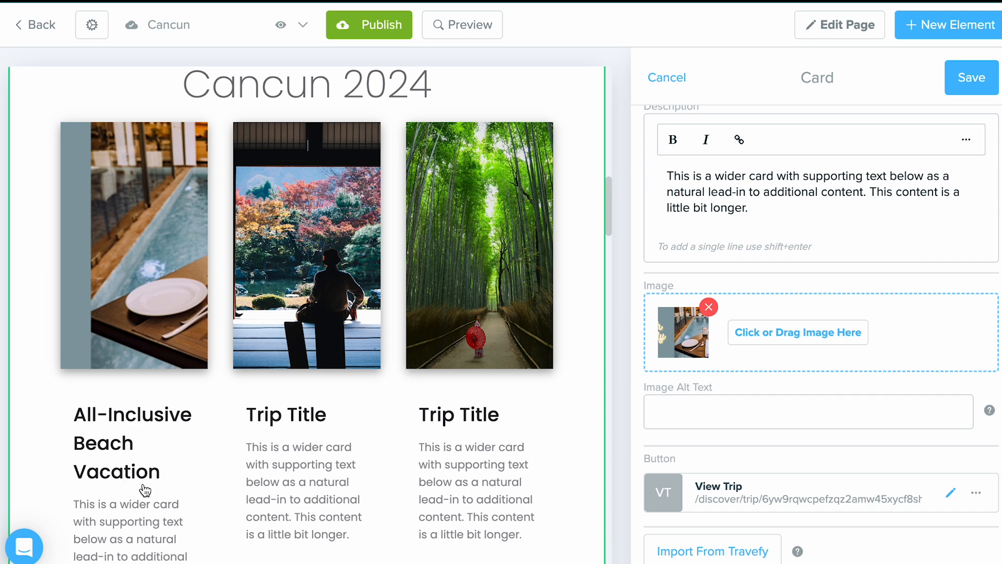
Crop the first card's image to the poolside table part, leaving out the lettering, and save the image
left_click(761, 339)
left_click(864, 155)
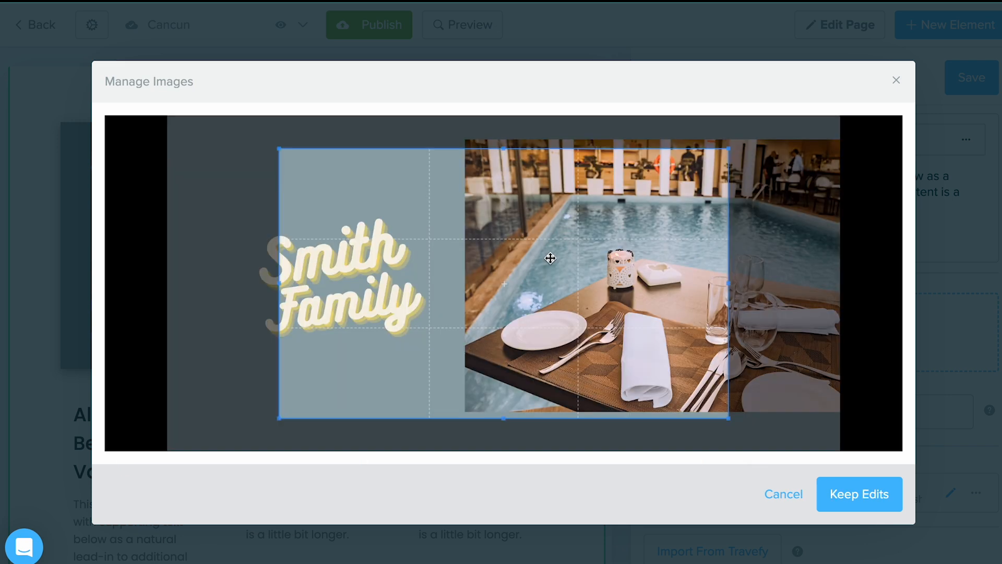
left_click_drag(548, 257, 712, 258)
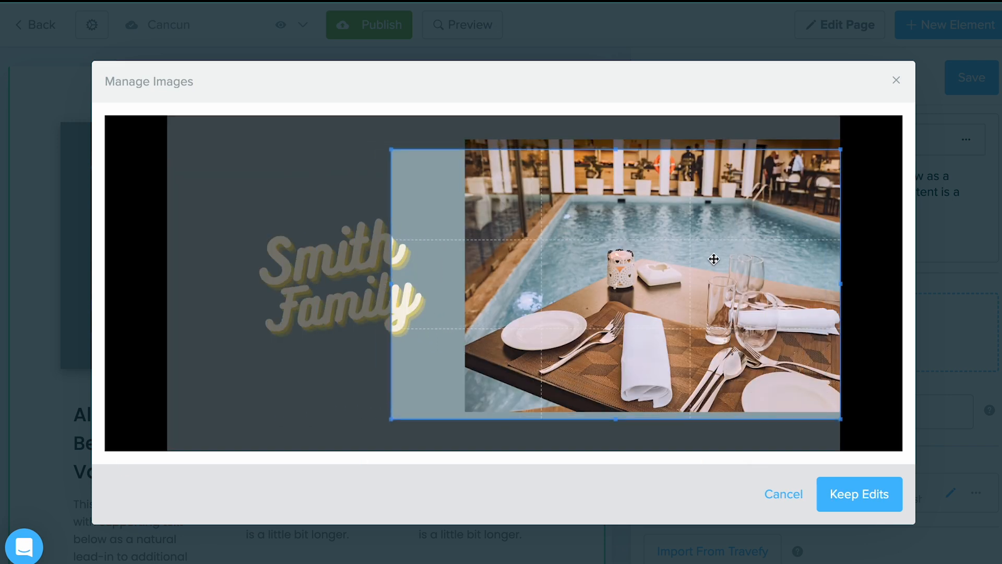
left_click_drag(392, 418, 474, 393)
left_click(848, 493)
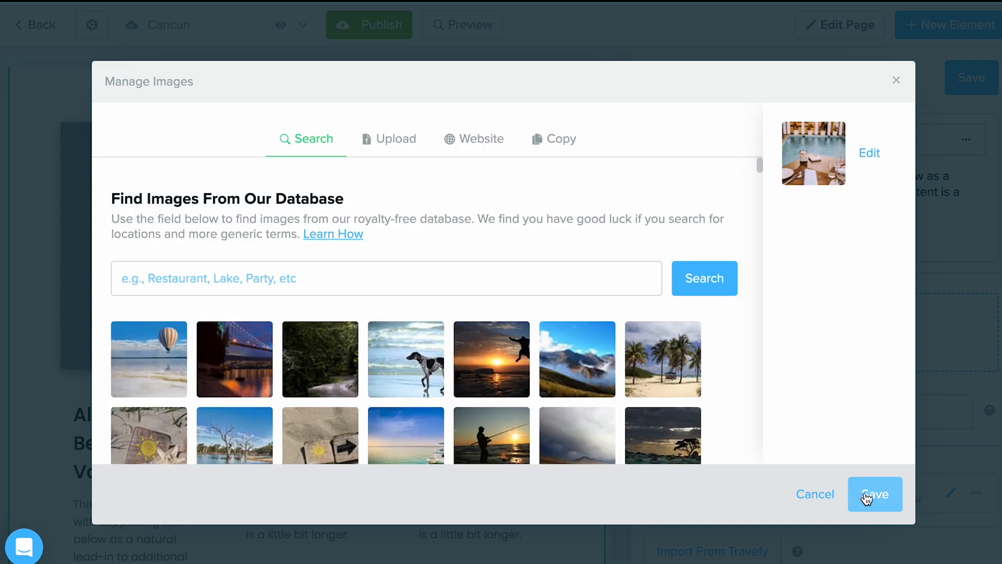
left_click(869, 496)
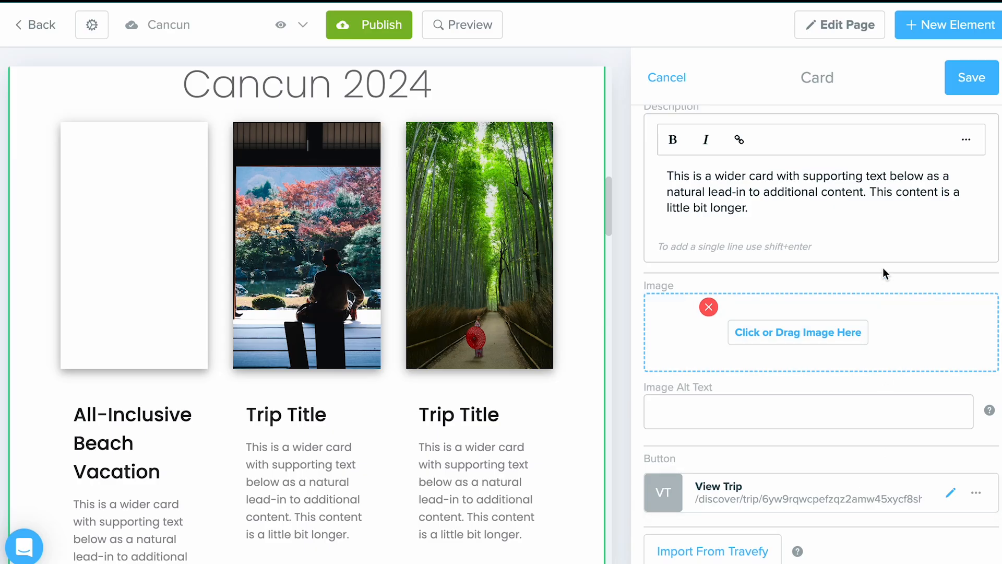
Replace the card's description with "This quote includes:", bullets for Resort Options, Room Options and Additional Excursions, and a closing invitation to reach out
scroll(883, 268, "up", 2)
left_click(743, 320)
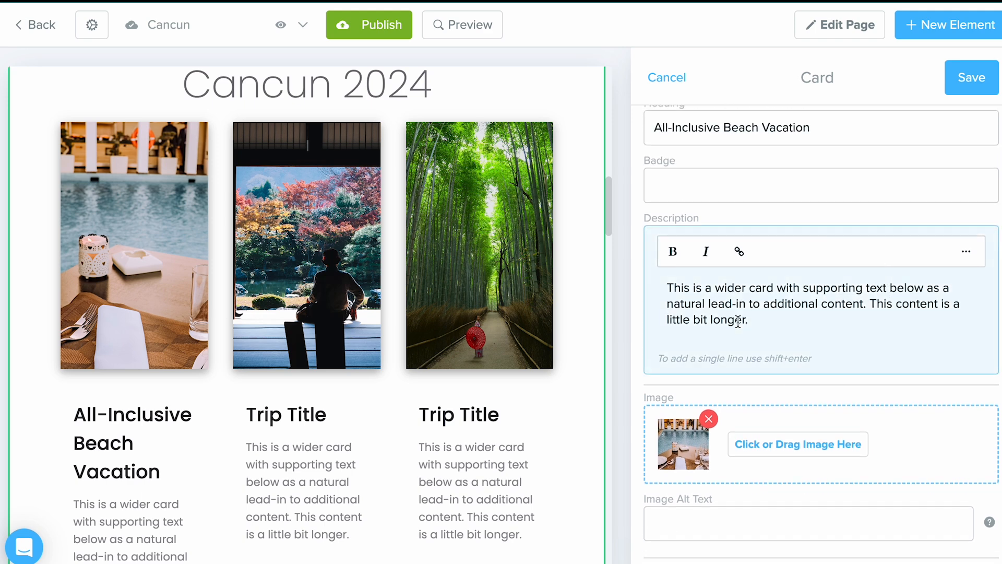
left_click_drag(751, 323, 649, 280)
key("BackSpace")
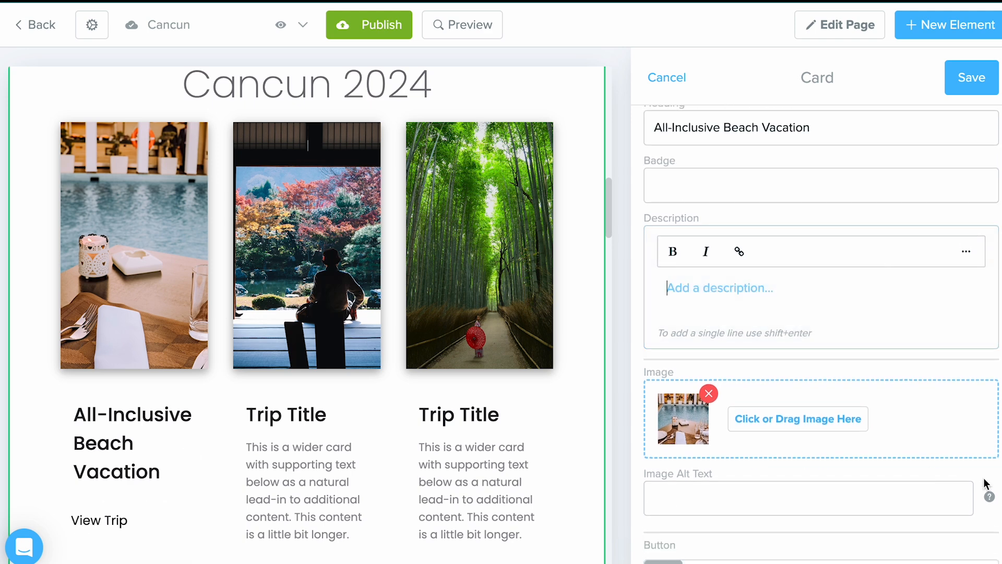
type("This quote includes: Resort Options Room Options Additional Excursions Once you take a look at your options reach out and we'll get your vacation booked and customized. If you have any questions reach out.")
Set the card's badge to "July 2024" and save the card
left_click(709, 178)
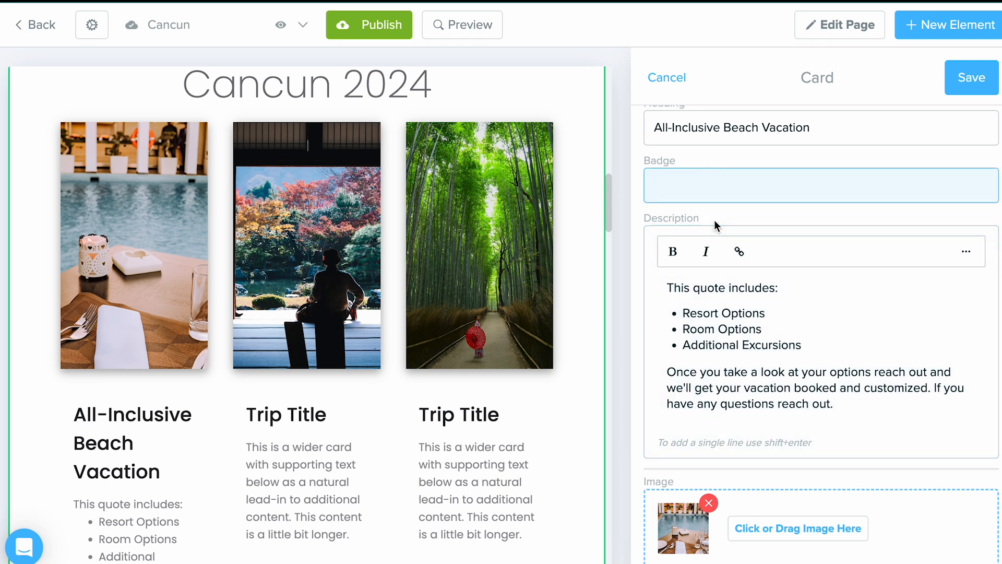
type("July 2024")
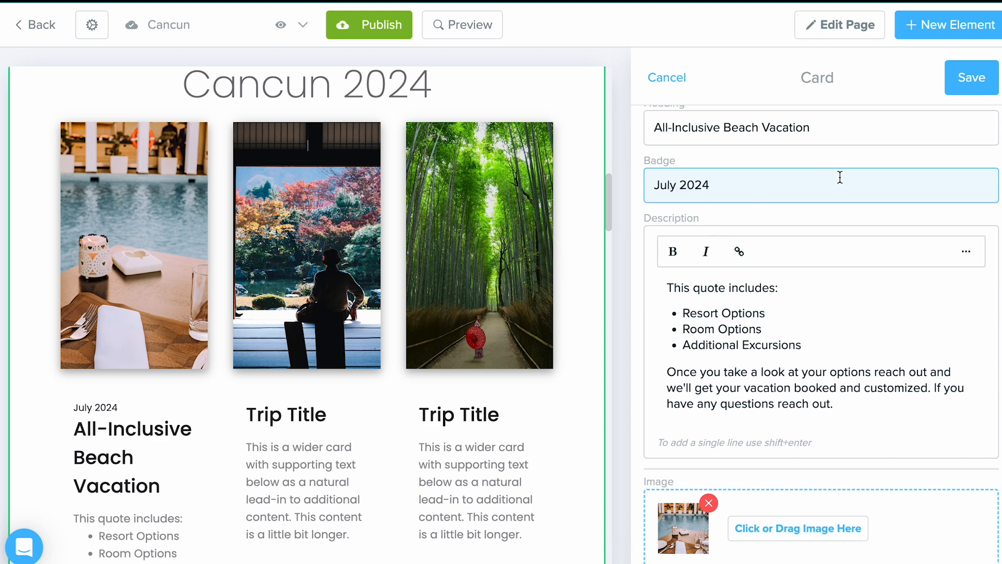
left_click(982, 82)
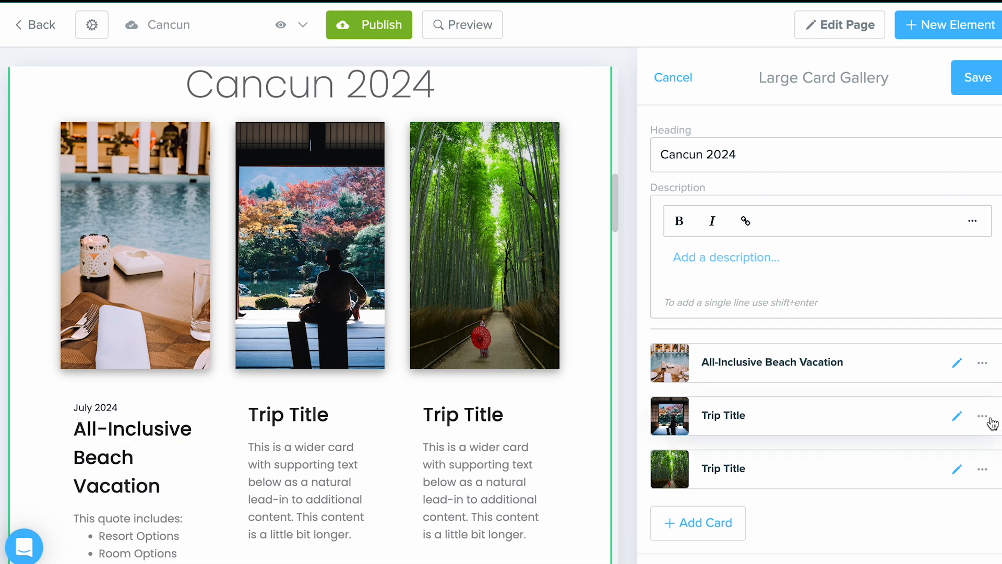
Delete the two remaining placeholder Trip Title cards, save the gallery and close its editor
left_click(984, 420)
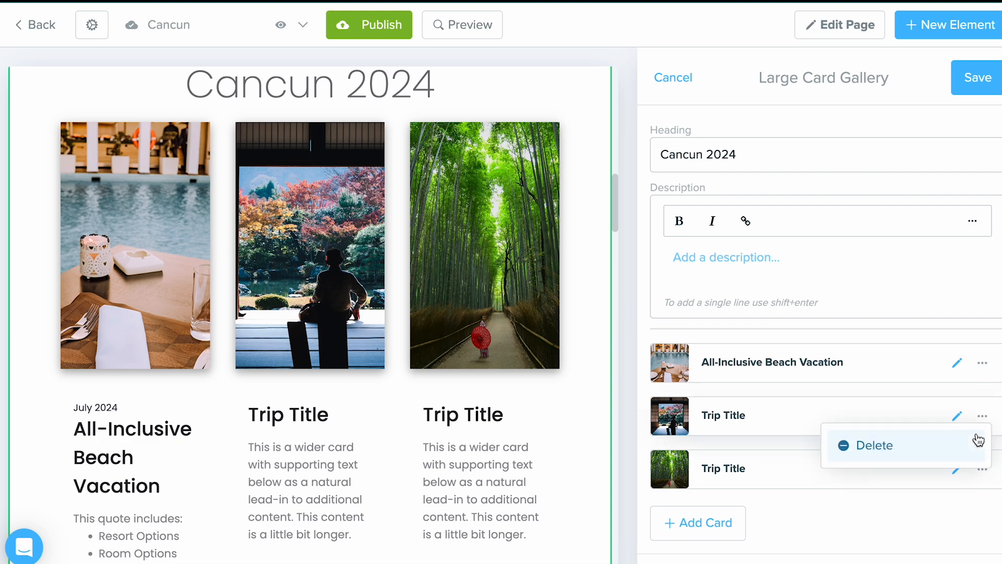
left_click(968, 448)
left_click(990, 411)
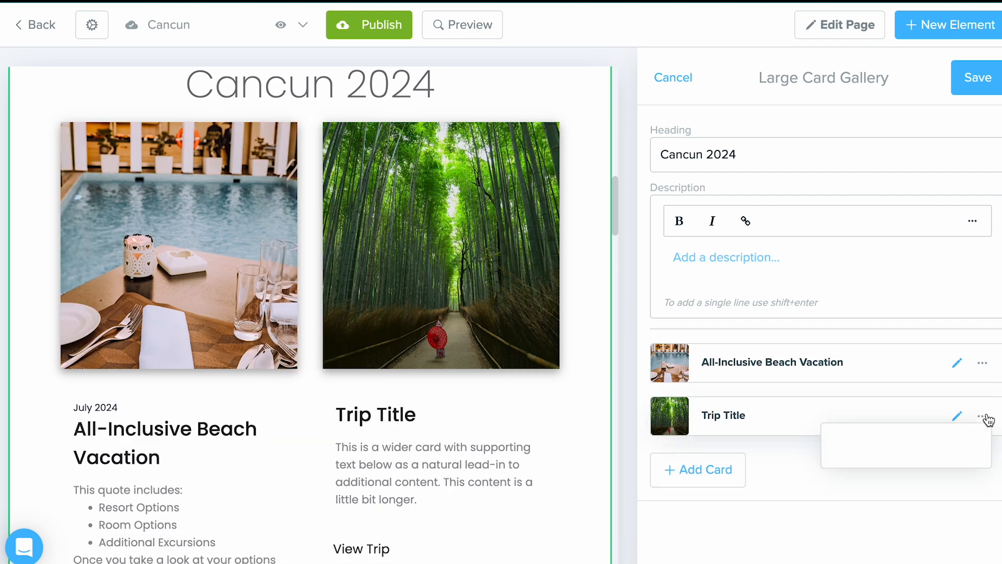
left_click(962, 443)
left_click(993, 81)
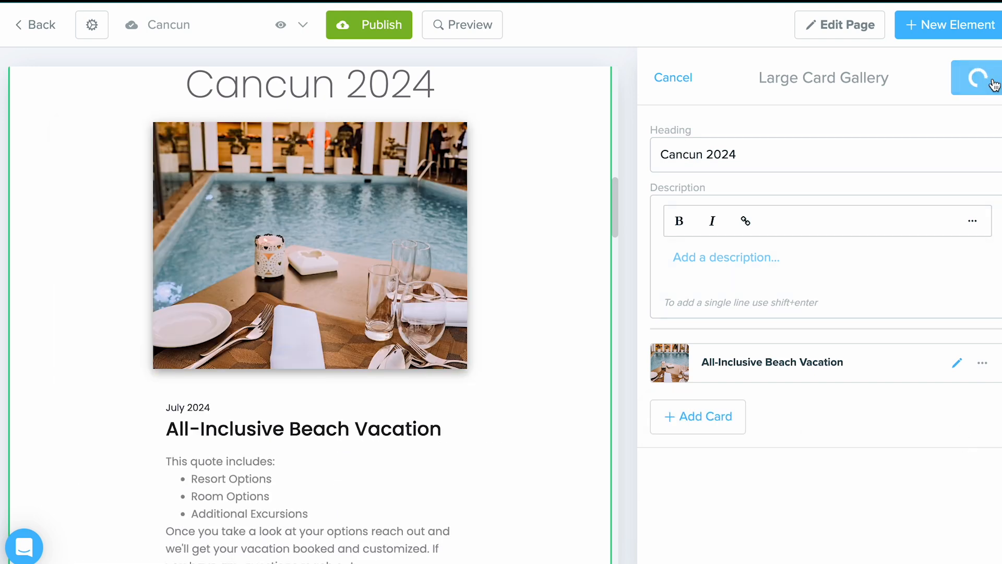
left_click(673, 78)
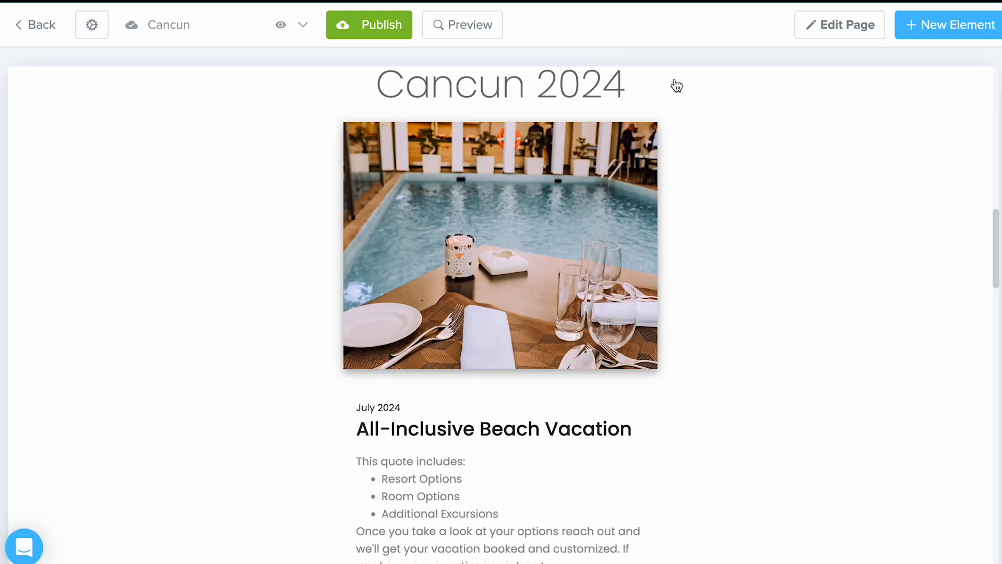
Preview the page and open the card's View Trip link to examine the linked All-Inclusive Beach Vacation itinerary
left_click(489, 31)
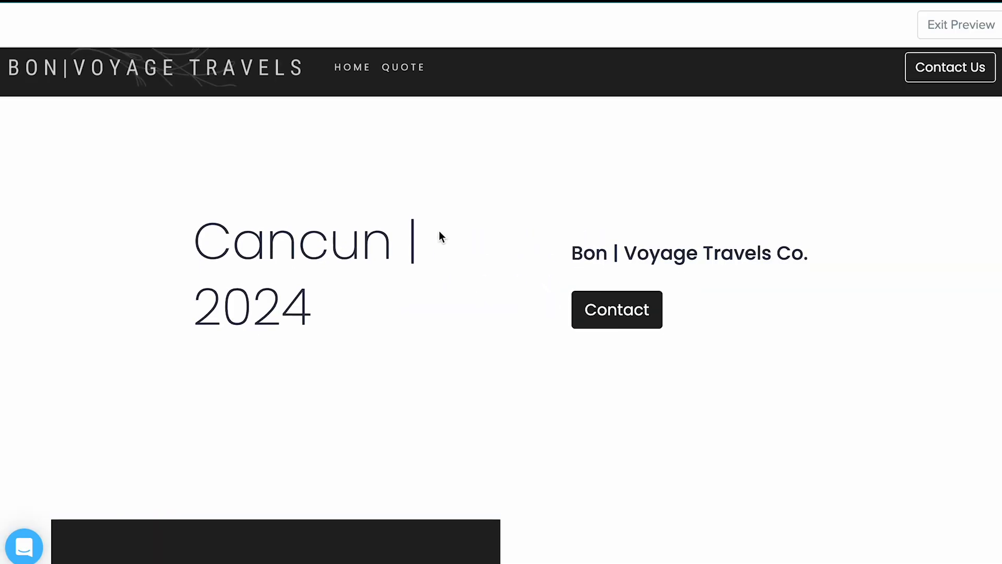
scroll(439, 231, "down", 9)
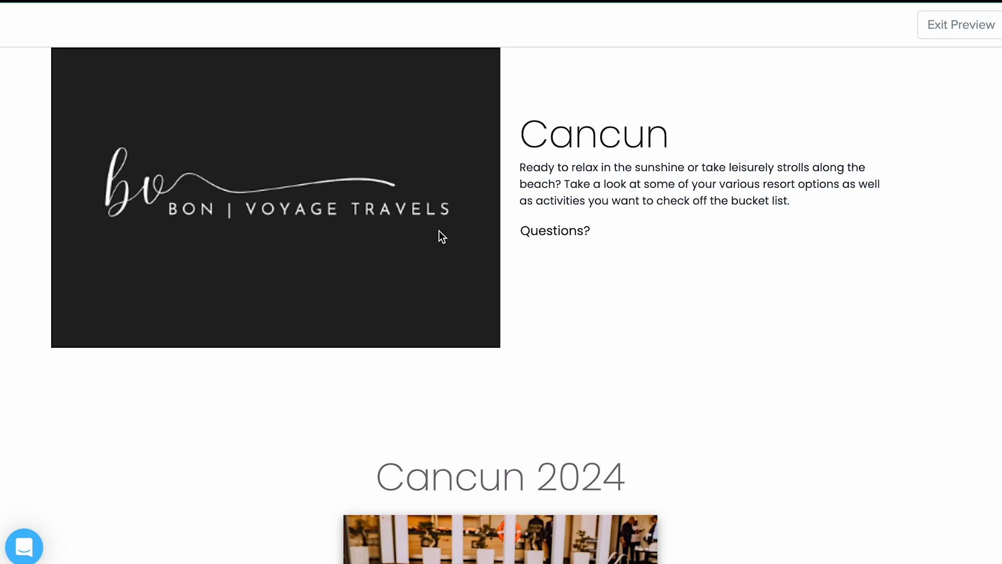
scroll(439, 236, "down", 10)
left_click(378, 493)
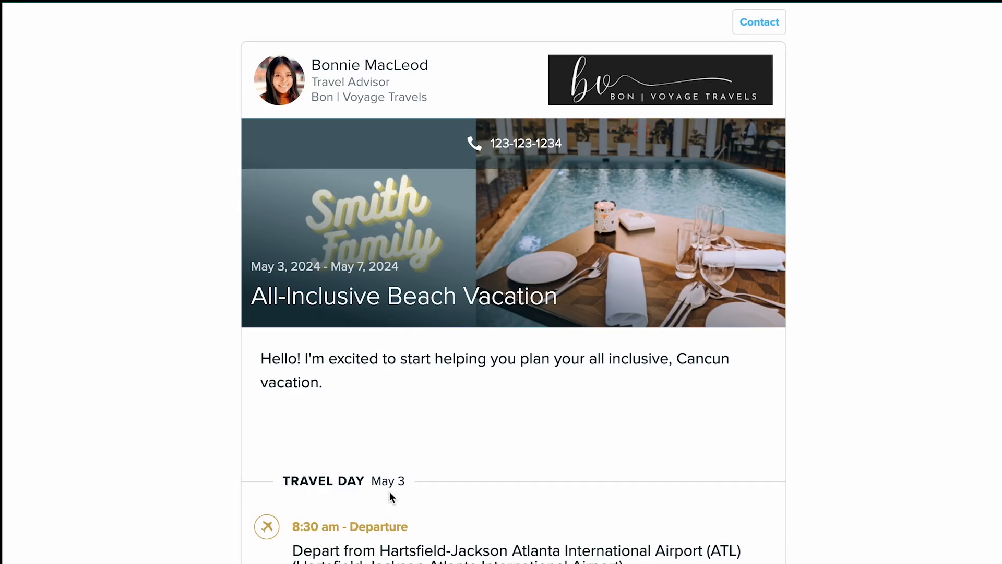
scroll(389, 490, "down", 4)
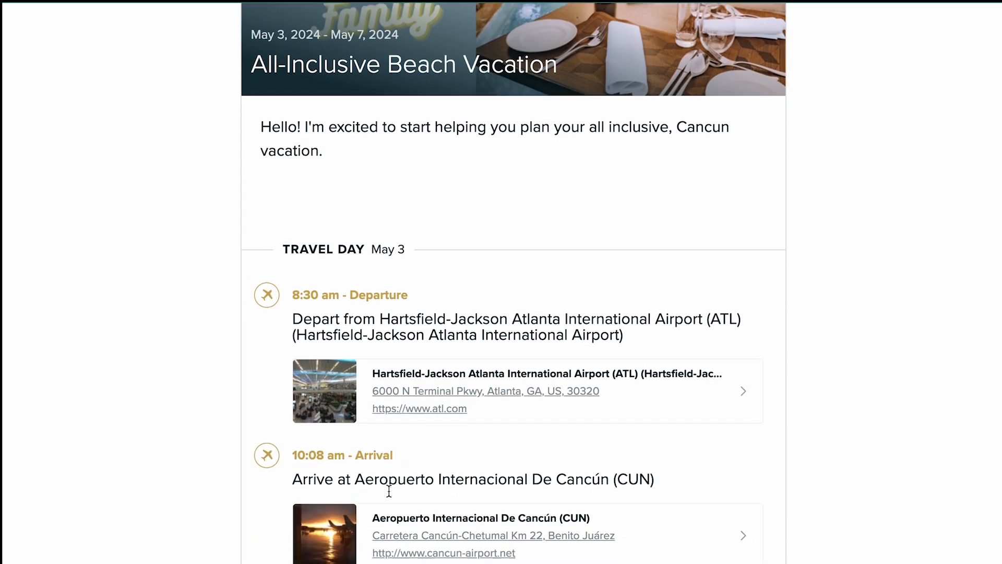
scroll(389, 491, "down", 14)
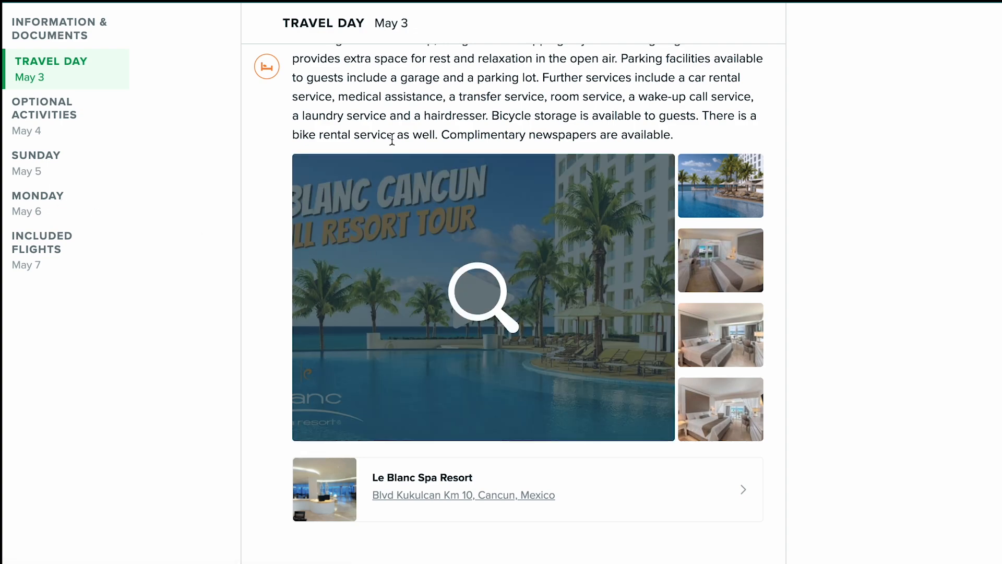
scroll(397, 110, "up", 7)
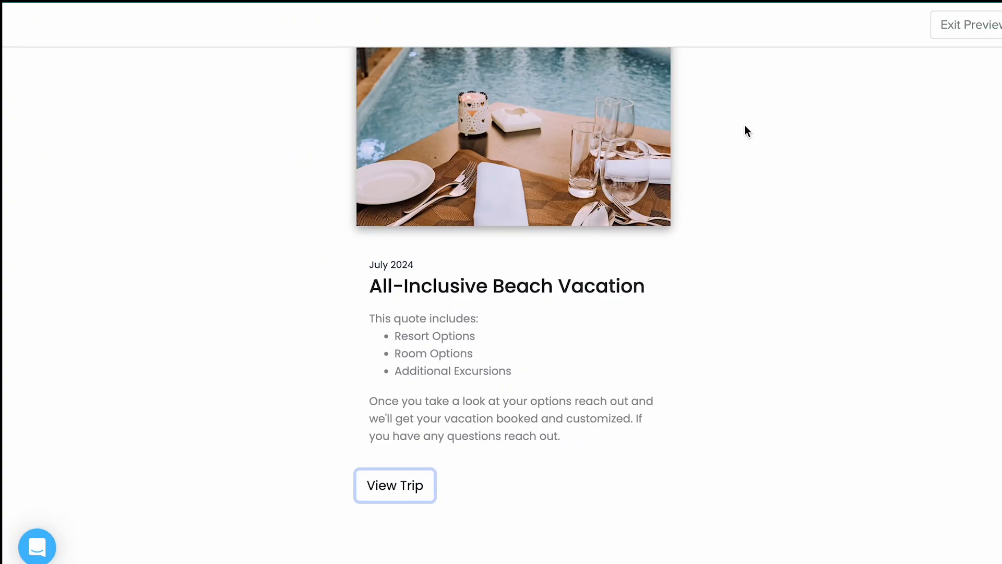
Exit the preview and examine the Optional Excursions and Carousel elements further down the page
left_click(963, 32)
scroll(589, 312, "down", 7)
scroll(592, 312, "down", 20)
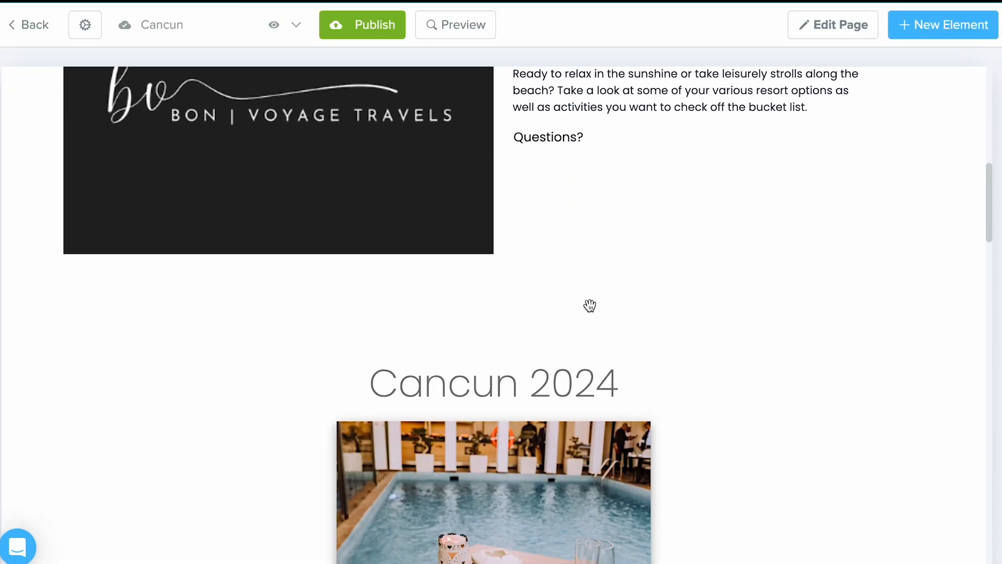
scroll(591, 312, "down", 5)
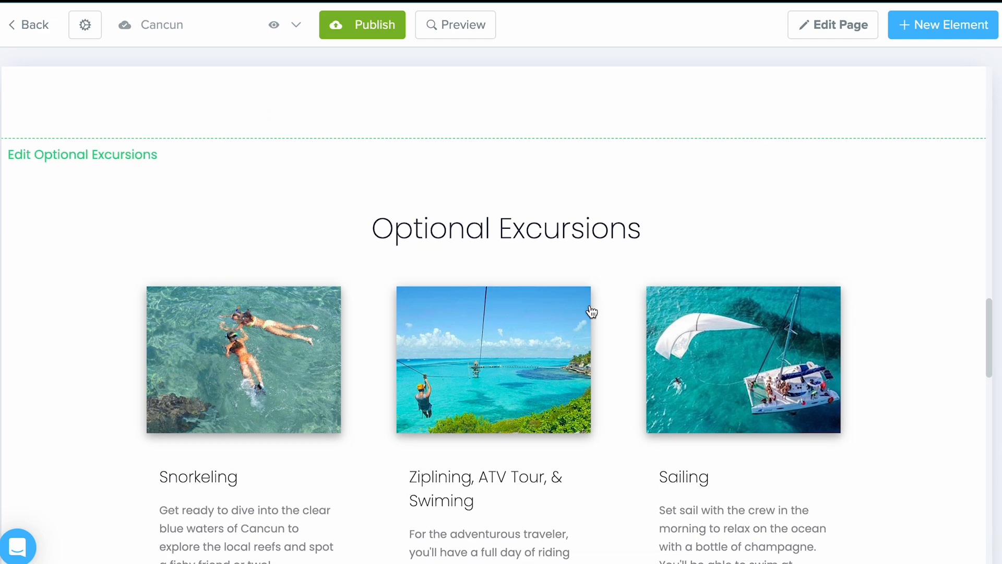
scroll(591, 312, "down", 4)
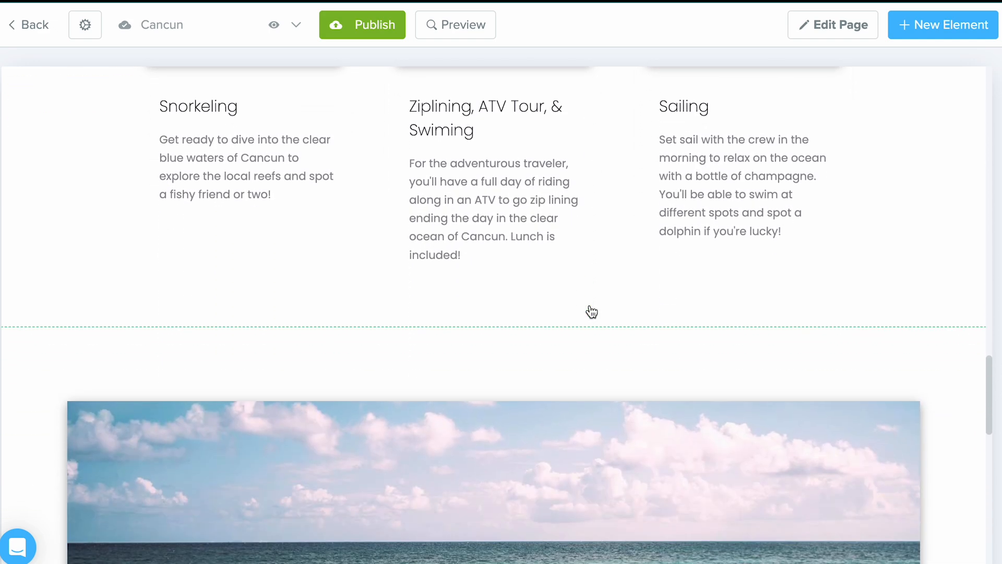
scroll(591, 311, "up", 4)
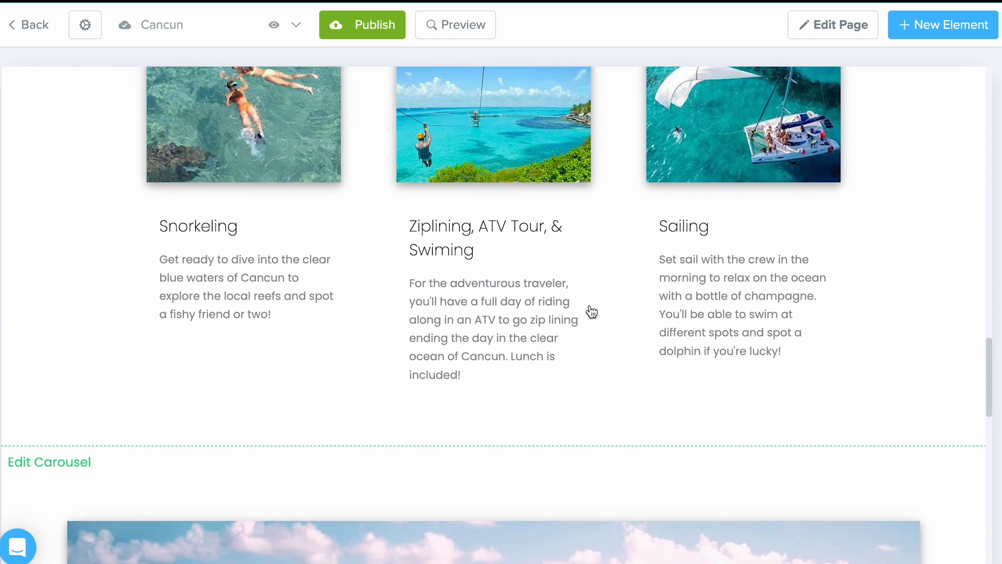
scroll(591, 312, "down", 2)
scroll(591, 311, "down", 10)
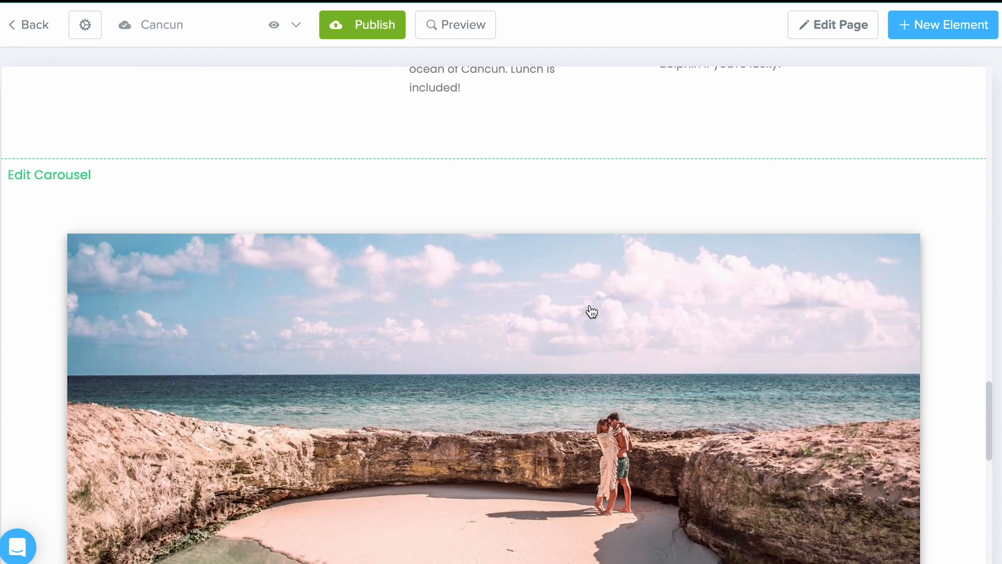
Add a button to the "Ready to go?" call to action at the page's end and set its type to Form
scroll(591, 312, "down", 9)
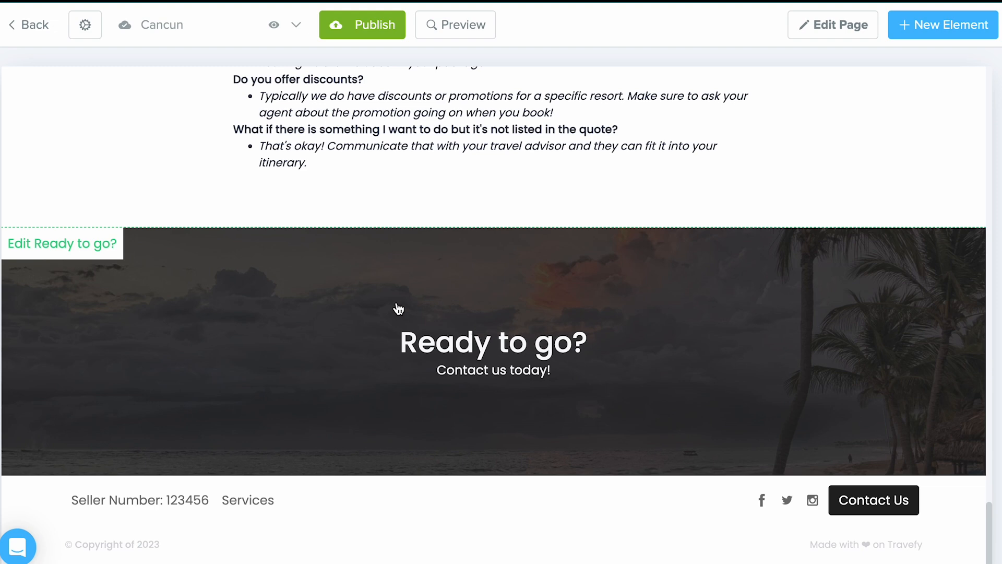
left_click(446, 304)
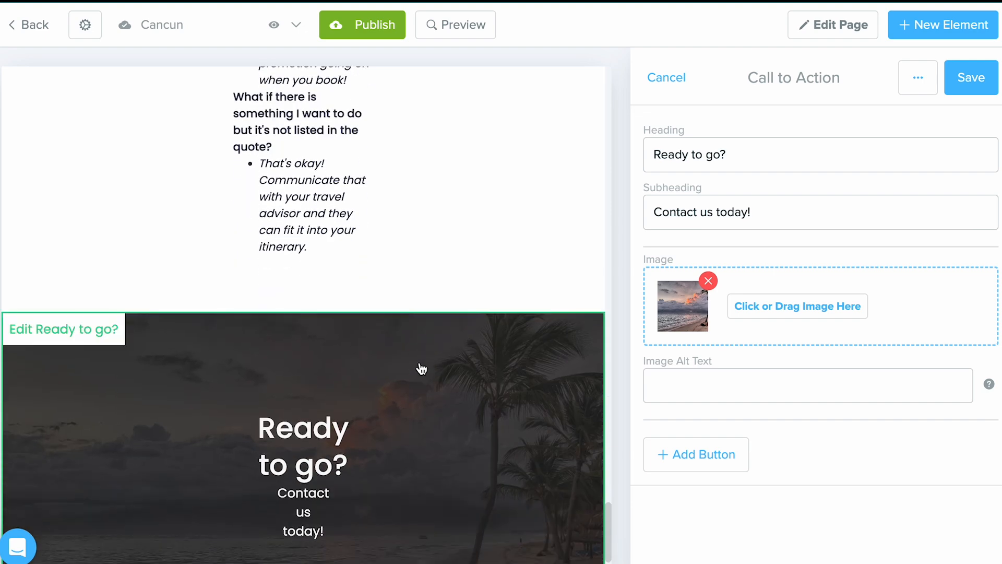
left_click_drag(812, 81, 735, 85)
left_click(735, 85)
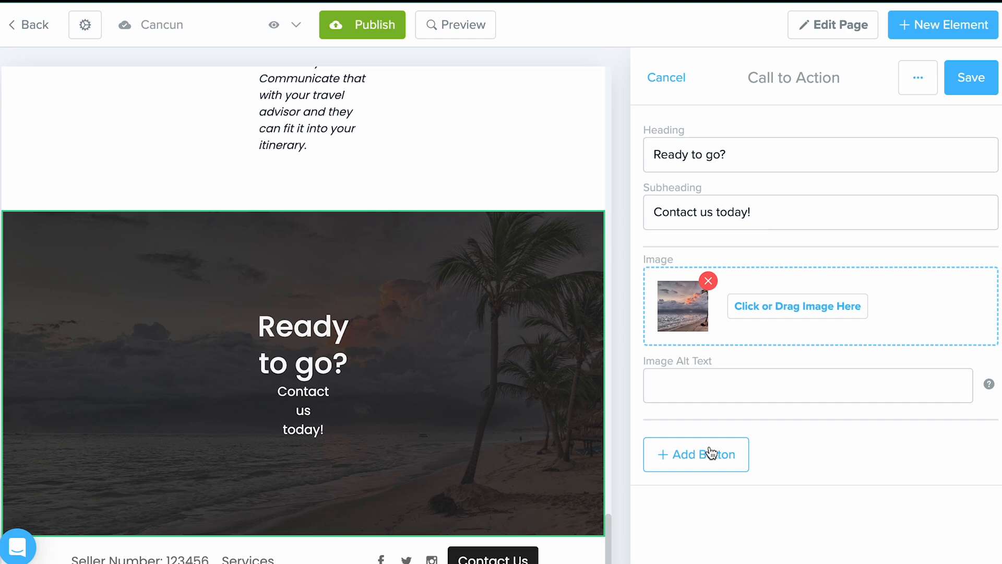
left_click(732, 469)
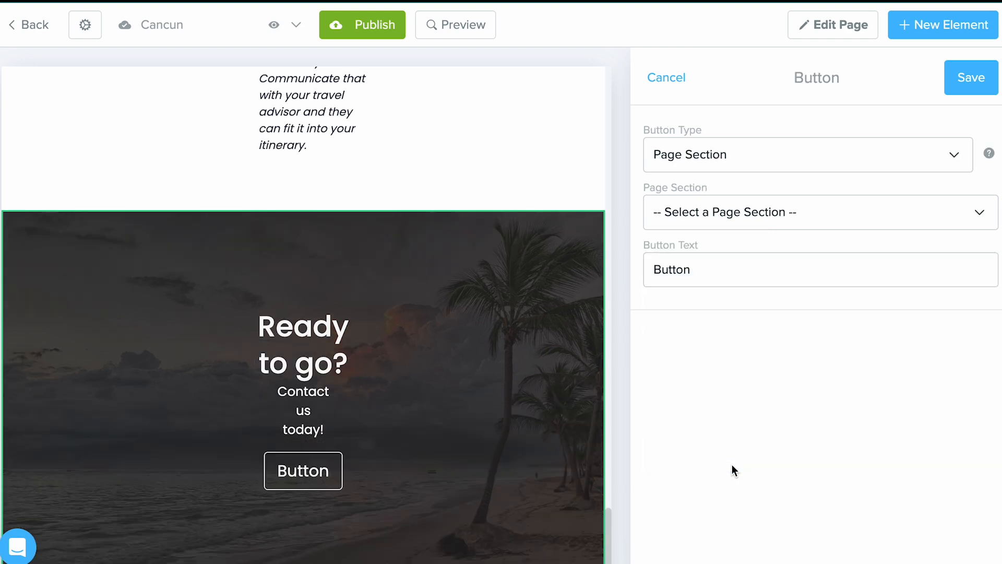
left_click(734, 164)
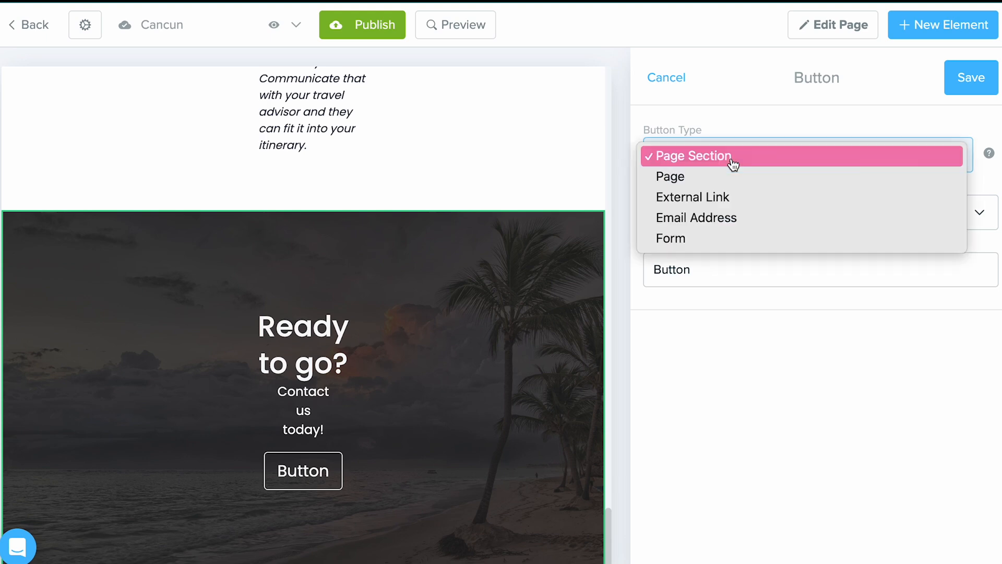
left_click(730, 245)
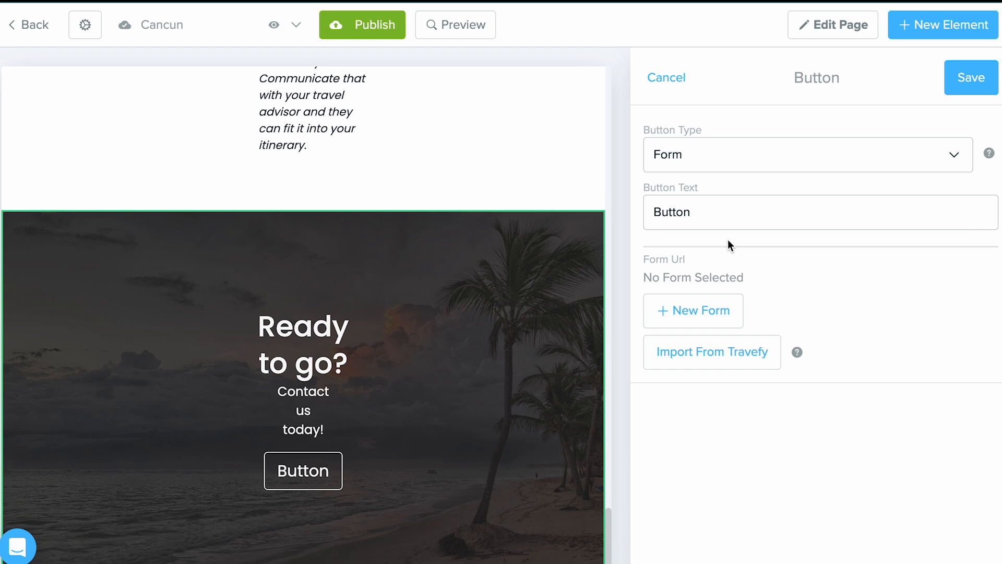
Replace the new button's text with "Book Today!"
left_click(704, 222)
left_click_drag(704, 221, 638, 214)
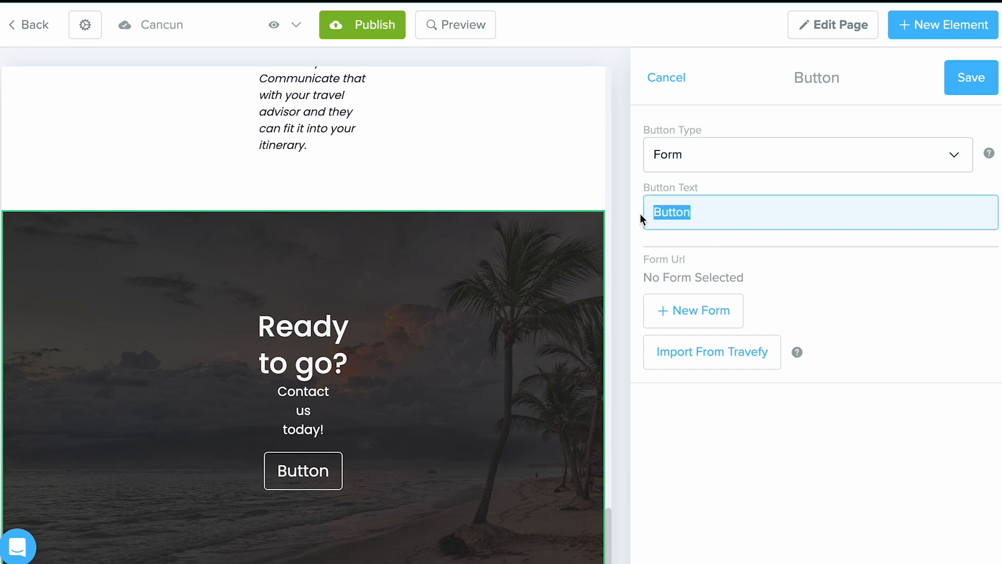
key("BackSpace")
type("Book Today!")
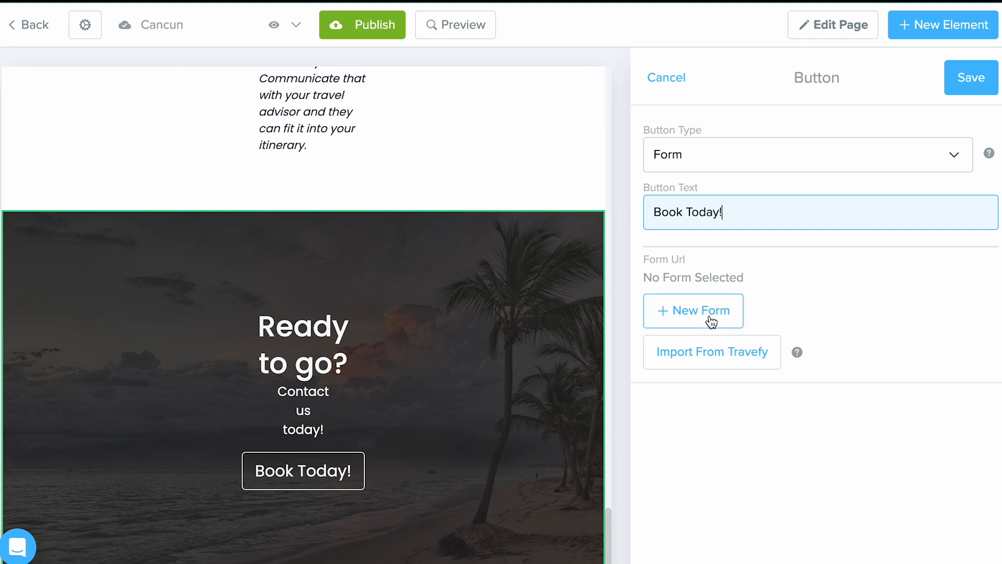
Import "Booking Form - Cancun" from Travefy as the button's form and save the button
left_click(739, 355)
scroll(738, 353, "down", 2)
scroll(738, 354, "down", 1)
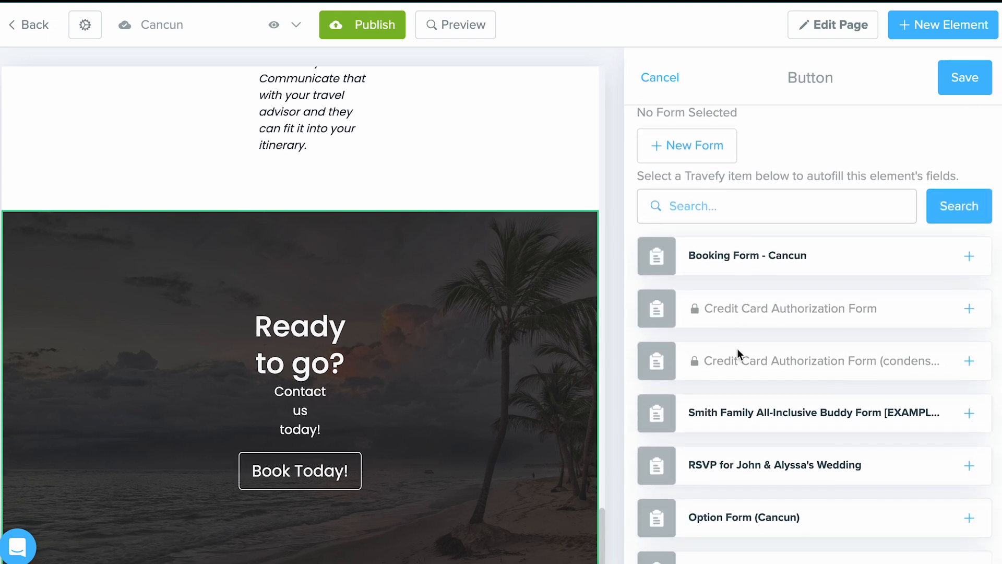
left_click(817, 263)
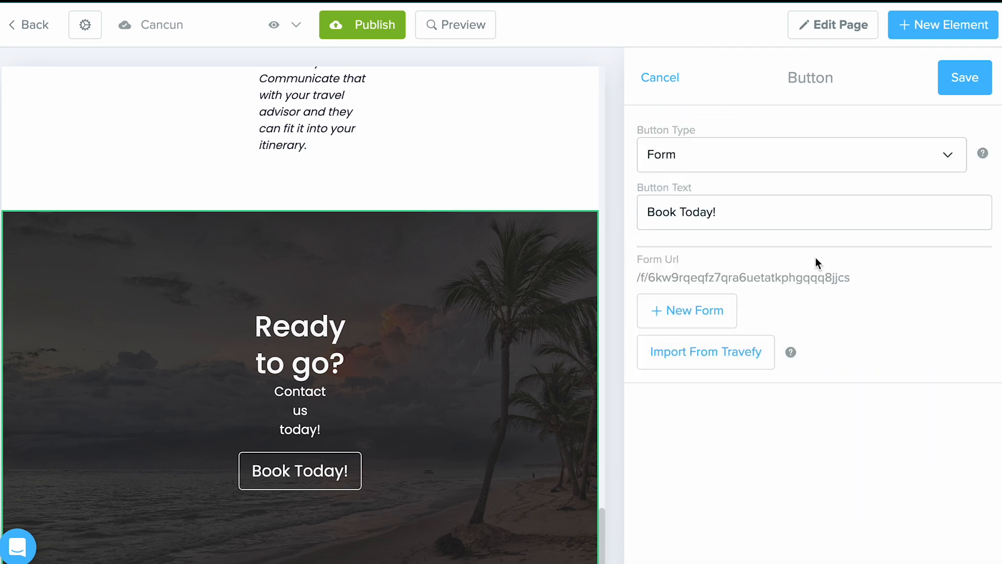
left_click(955, 89)
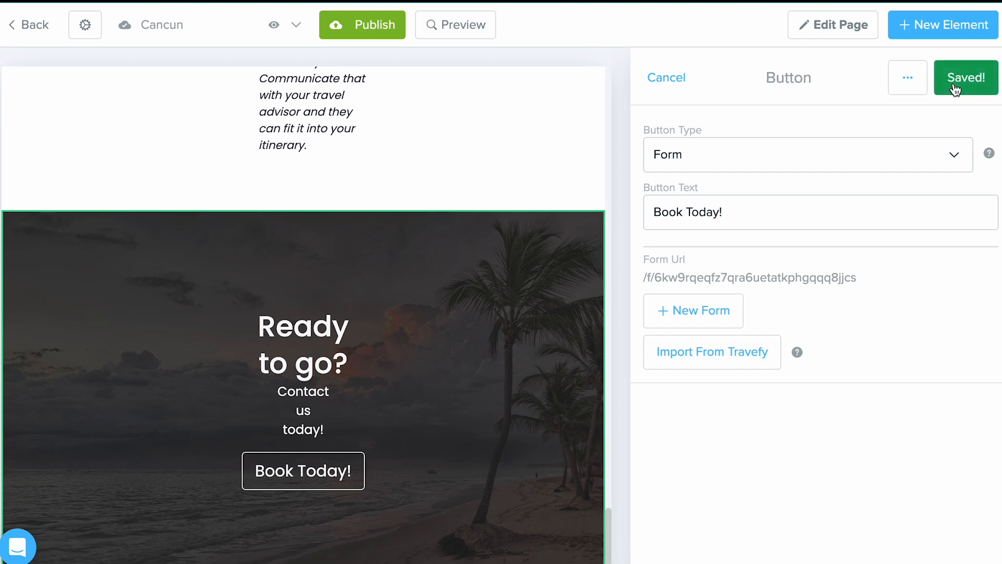
left_click(595, 132)
Preview the page, open the form behind the Book Today! button to examine it, and close the form
left_click(480, 26)
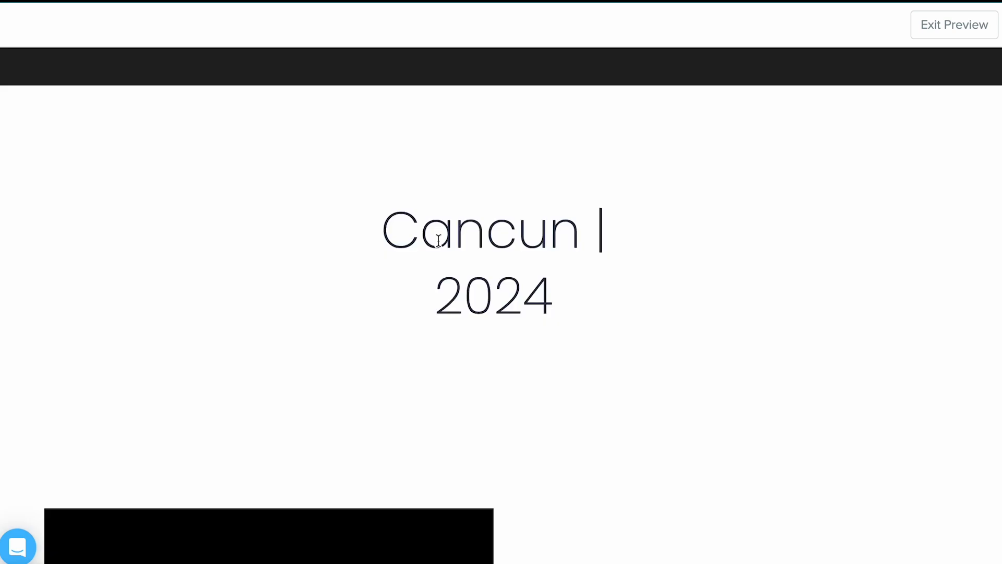
scroll(438, 246, "down", 15)
scroll(438, 247, "down", 10)
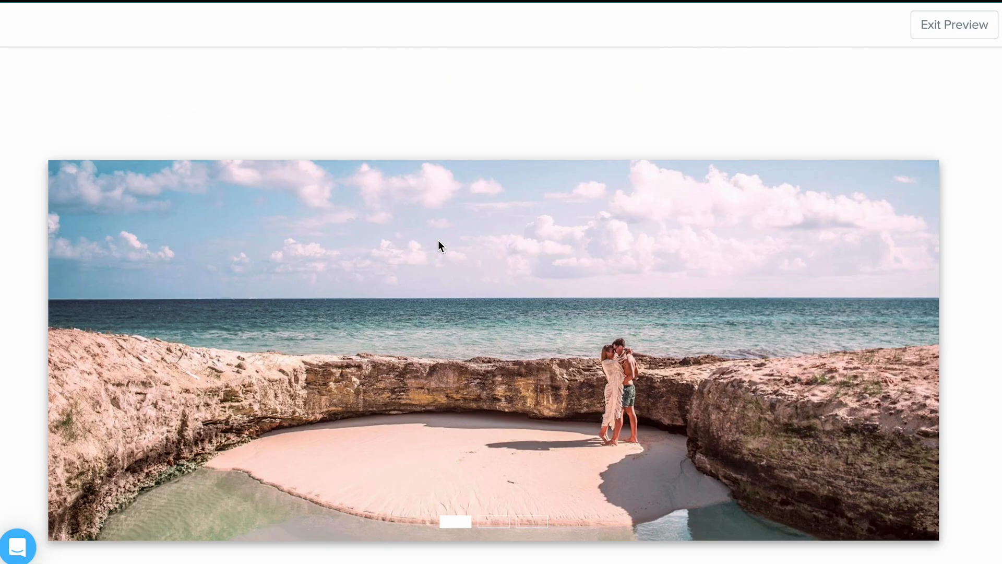
scroll(438, 246, "down", 5)
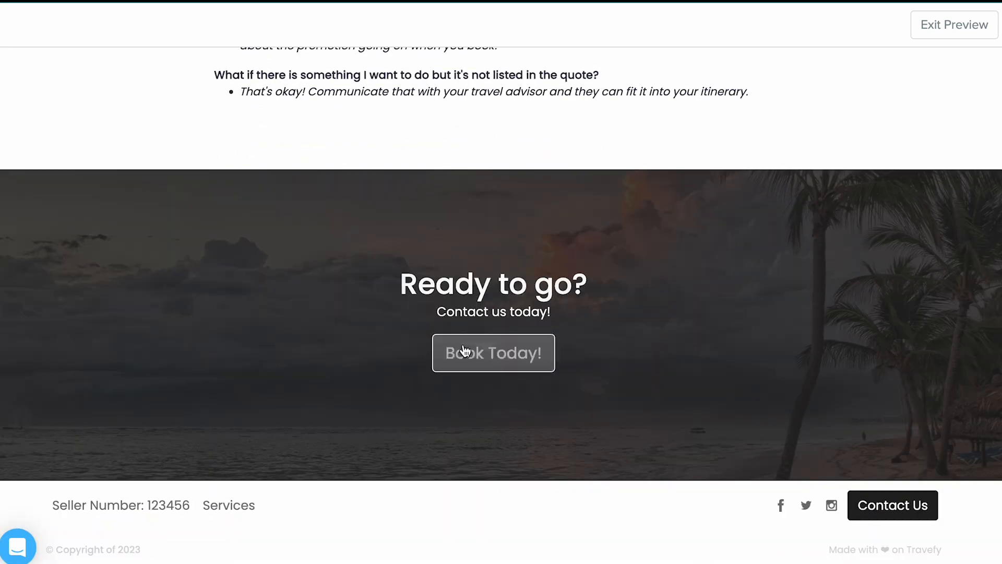
left_click(493, 359)
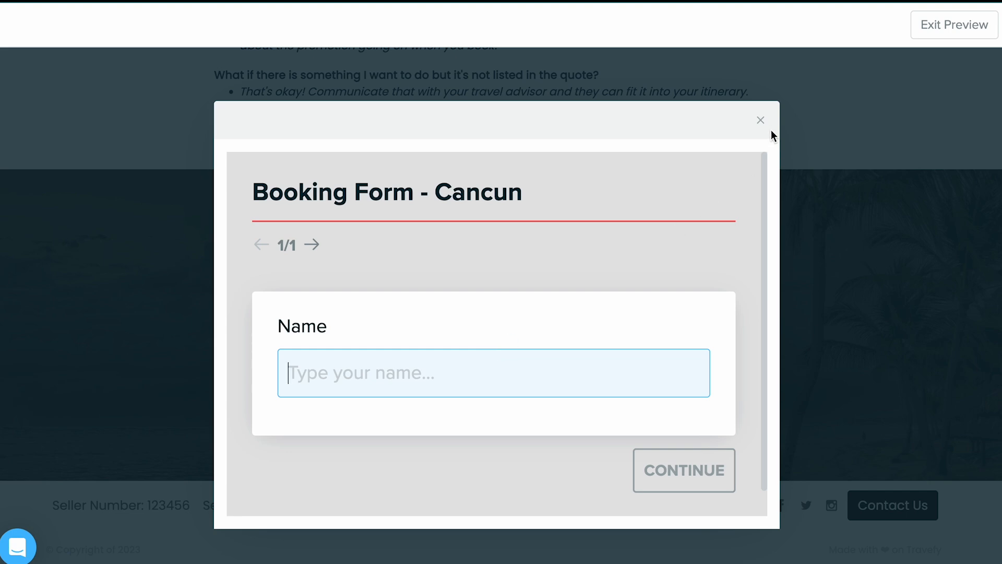
left_click(761, 120)
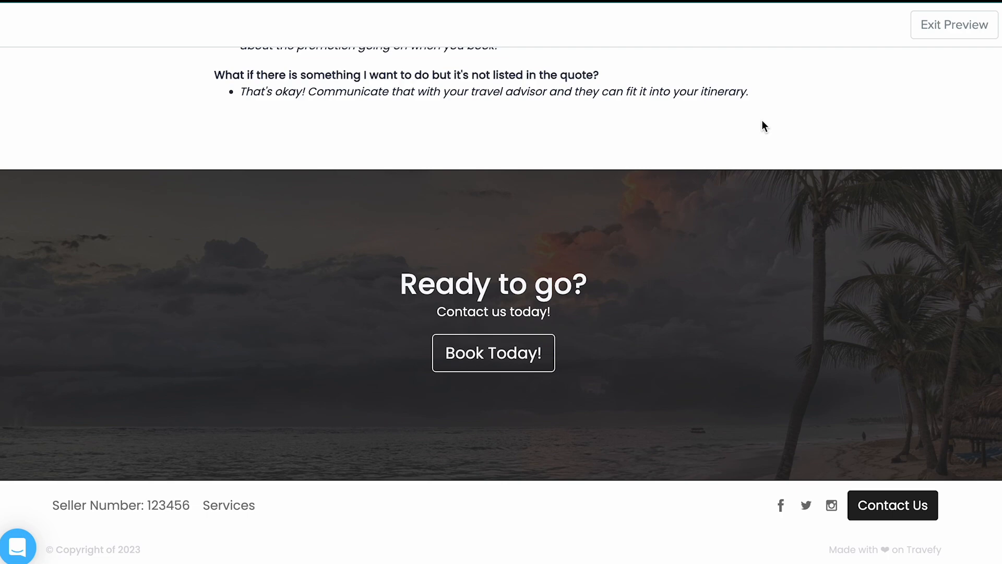
Open the Travefy support messenger to view its message and help-search options
scroll(763, 121, "up", 6)
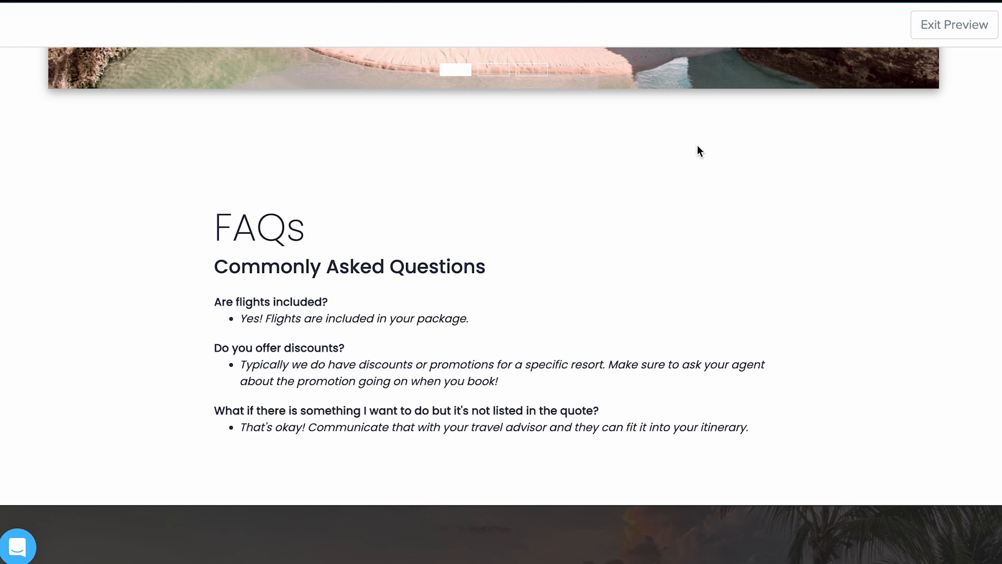
left_click(19, 546)
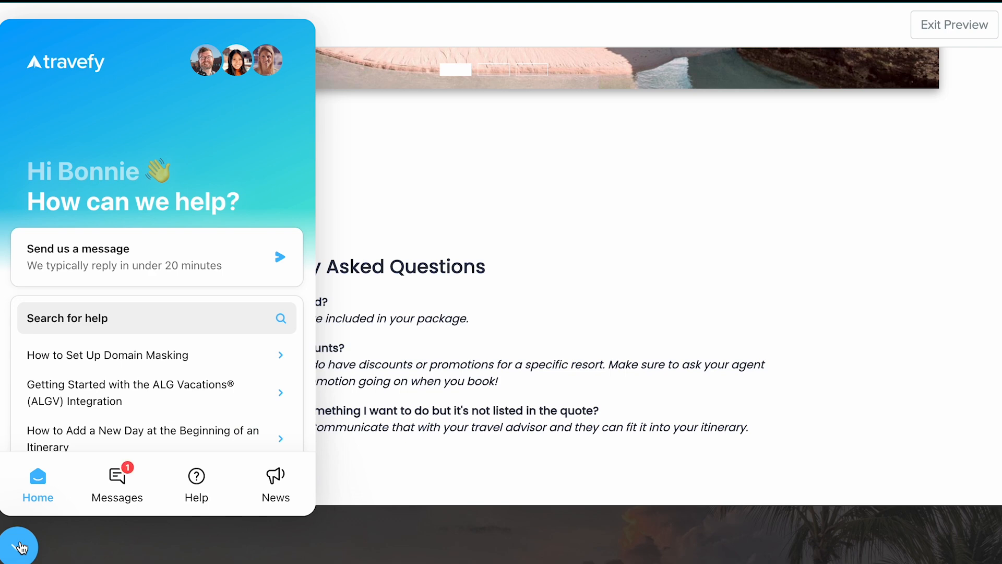